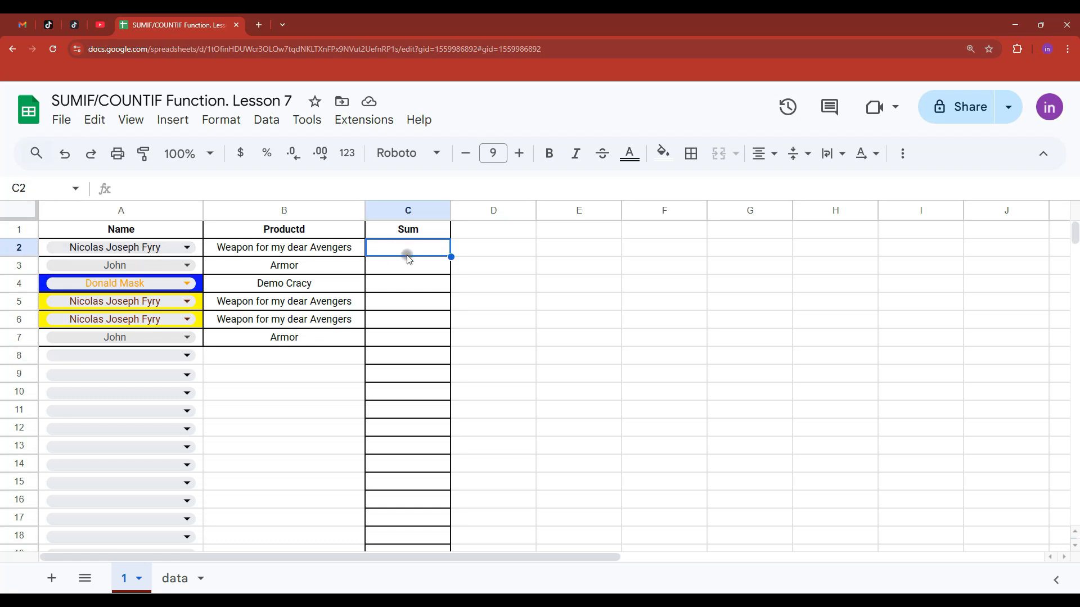
Copy the full IFS formula text from B2 and paste it unchanged into C2 under the Sum header.
left_click(250, 248)
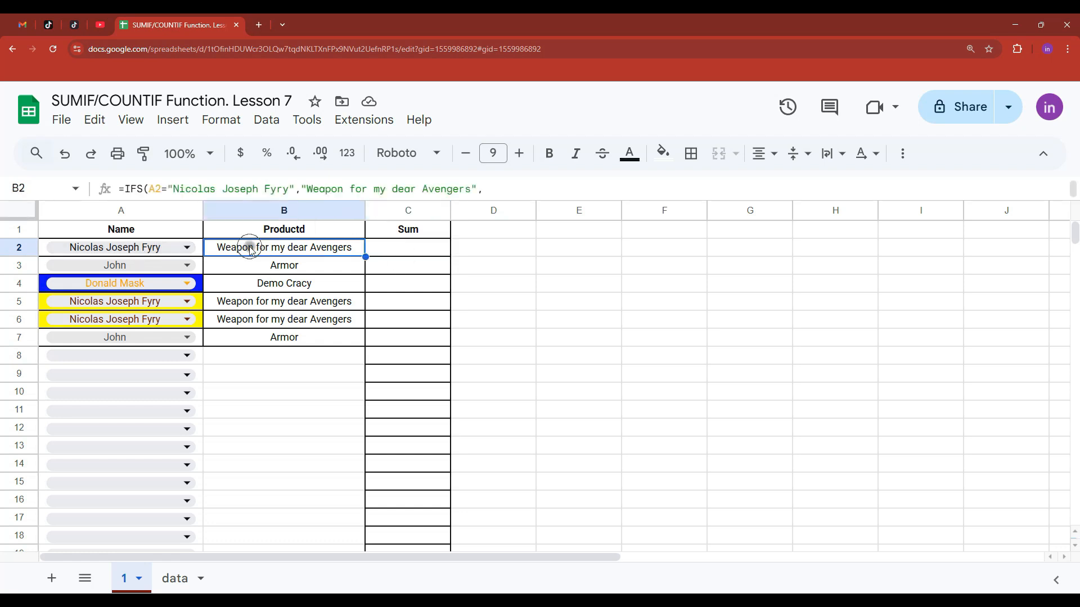
left_click_drag(270, 201, 275, 323)
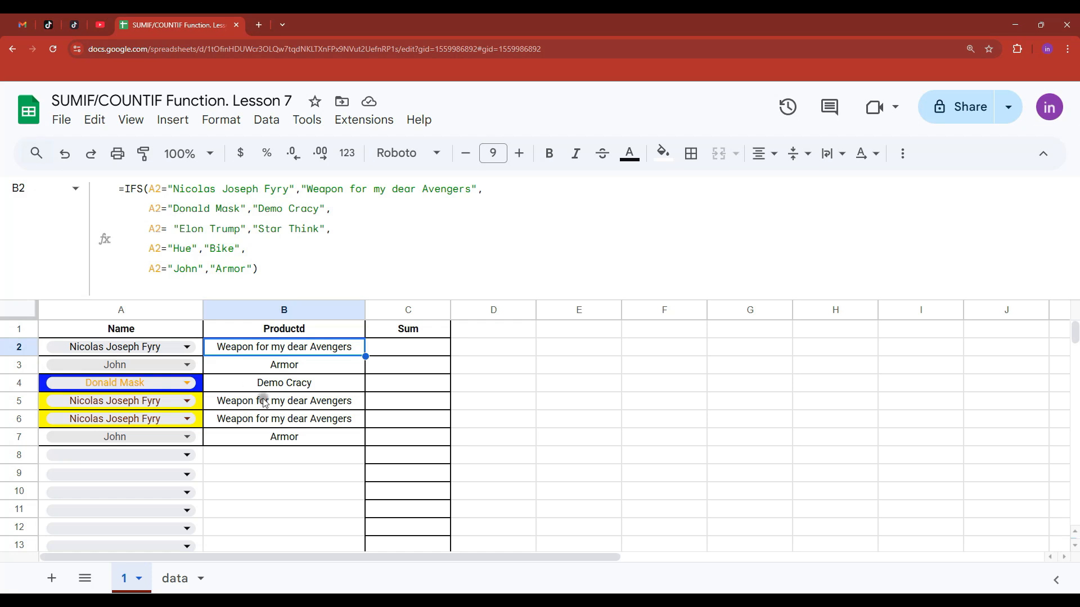
left_click(278, 282)
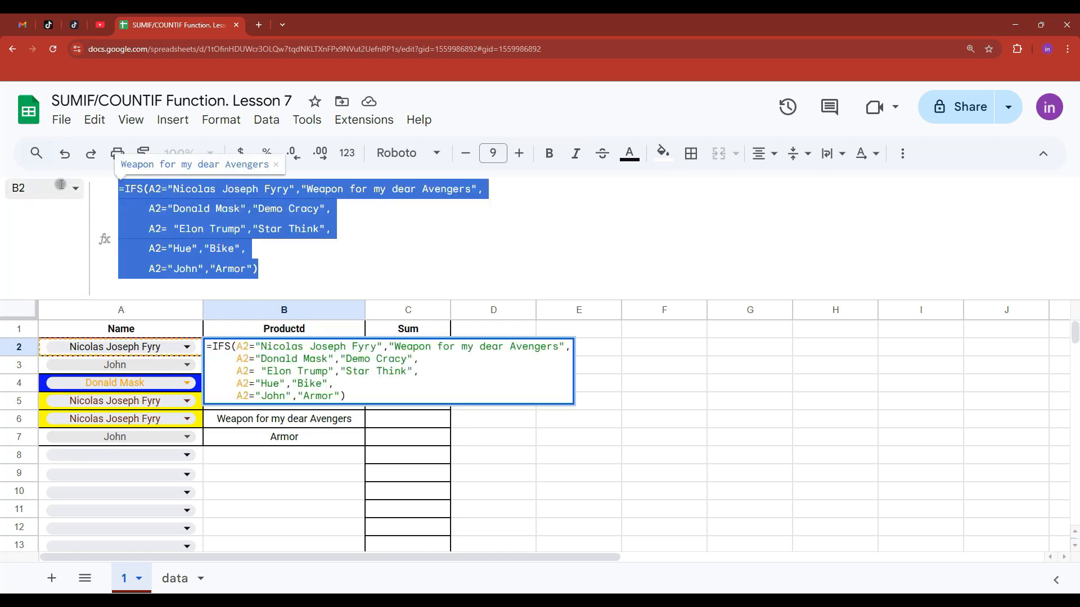
key("Escape")
left_click(409, 352)
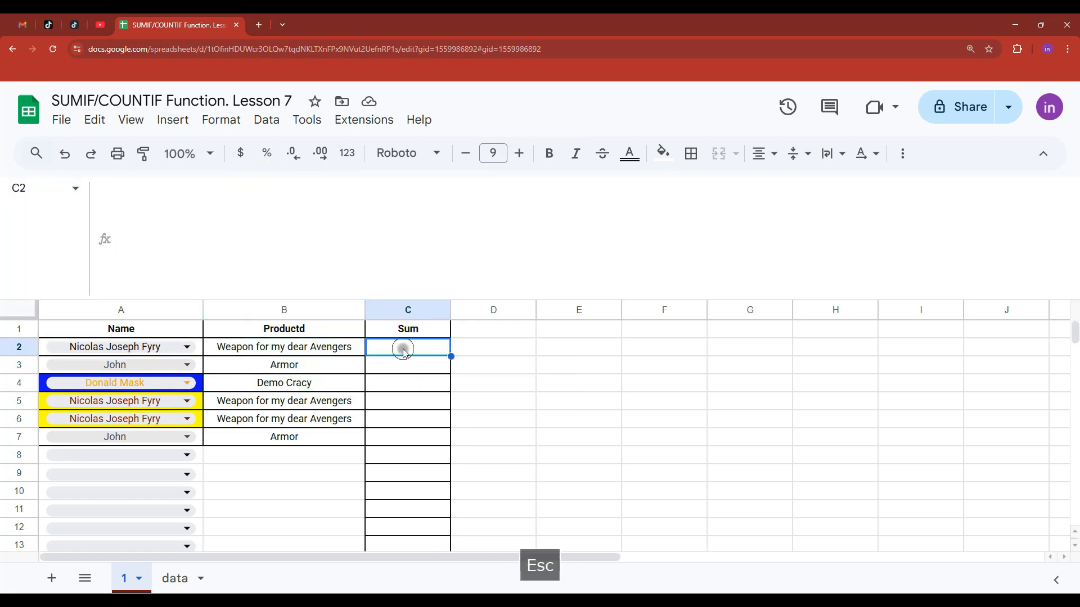
type("=IFS(A2=\"Nicolas Joseph Fyry\",\"Weapon for my dear Avengers\",      A2=\"Donald Mask\",\"Demo Cracy\",      A2= \"Elon Trump\",\"Star Think\",      A2=\"Hue\",\"Bike\",      A2=\"John\",\"Armor\")")
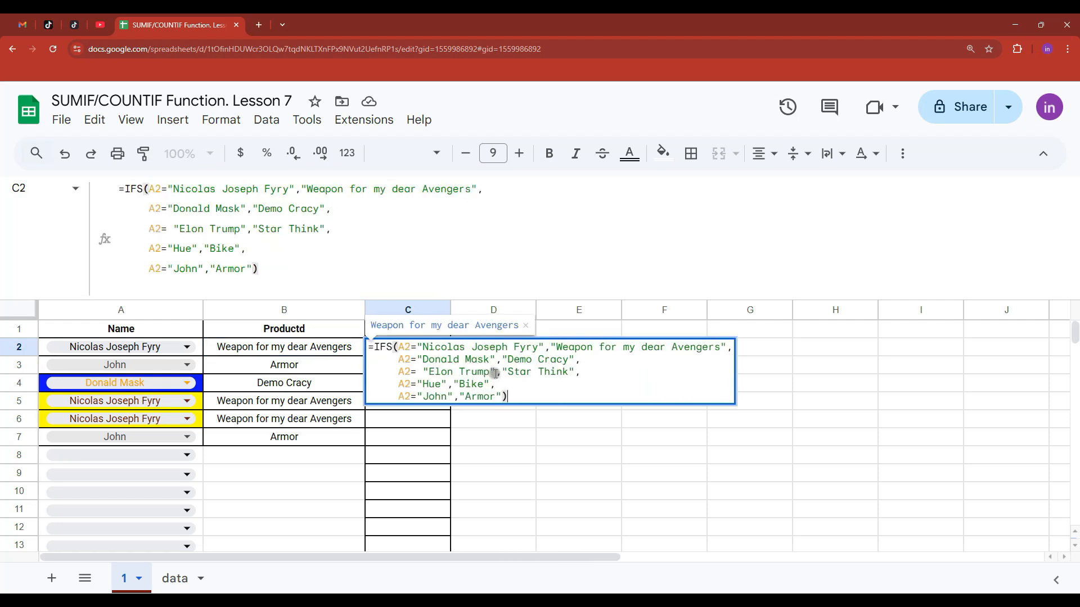
Replace the five product results in the C2 IFS formula with 100, 200, 300, 400 and 500, in order.
left_click(478, 189)
left_click_drag(478, 188, 302, 188)
type("100")
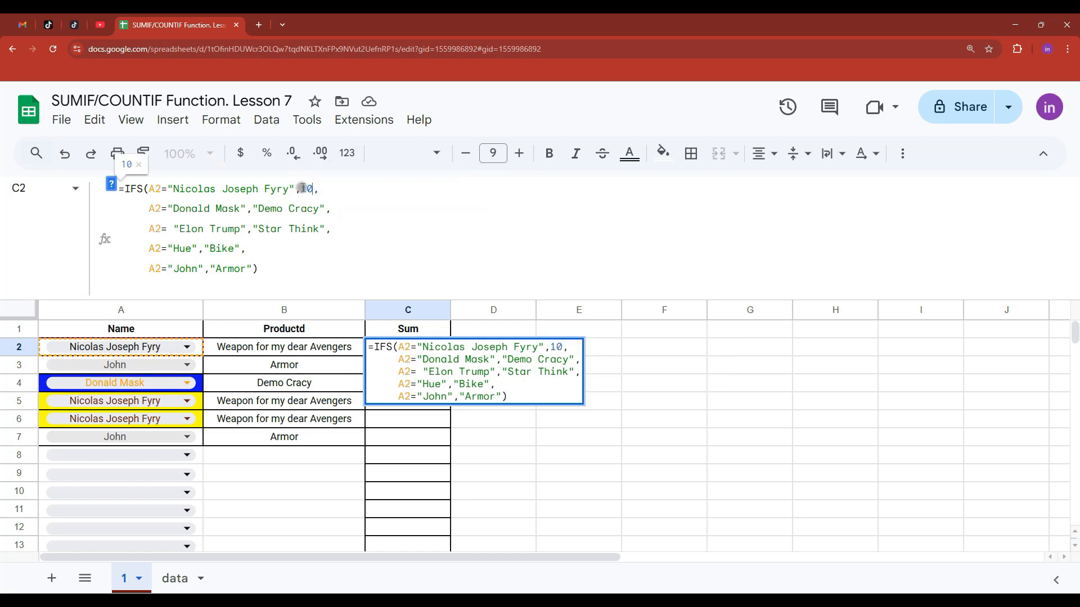
left_click_drag(330, 209, 255, 207)
type("200")
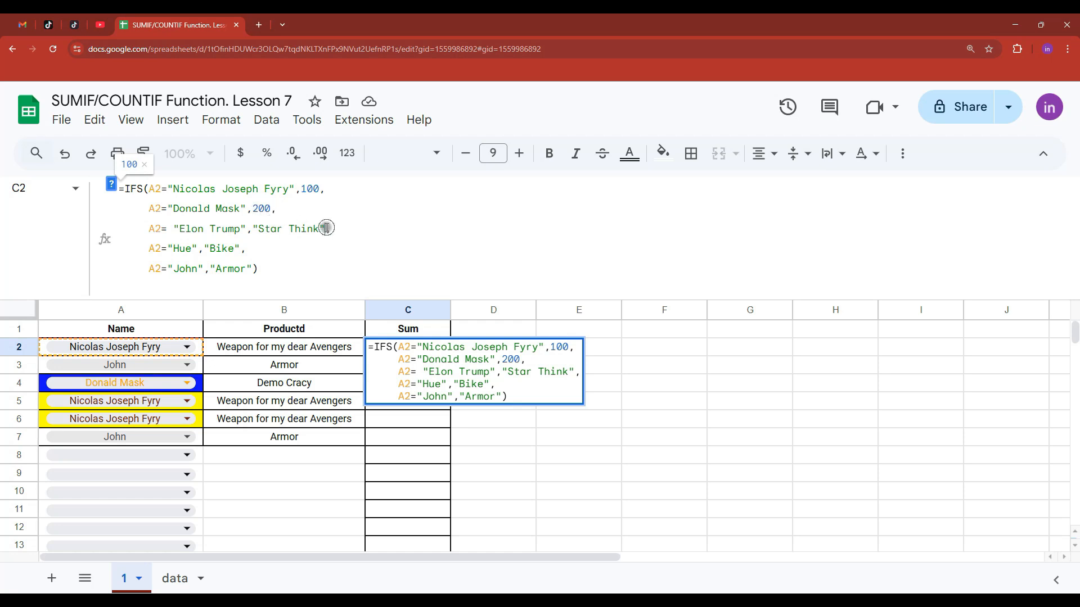
left_click_drag(326, 228, 255, 228)
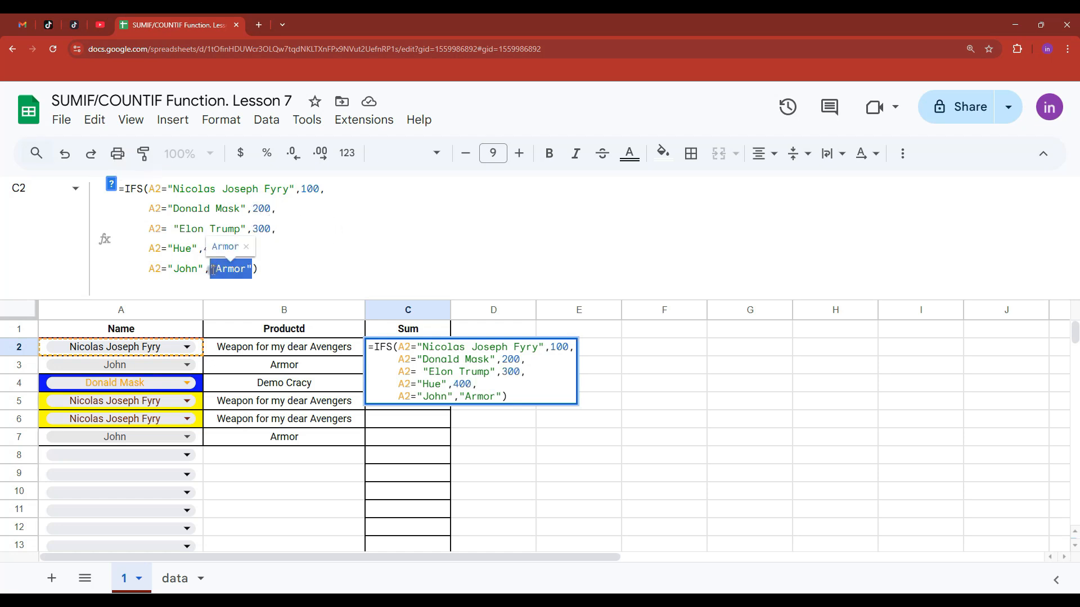
type("500")
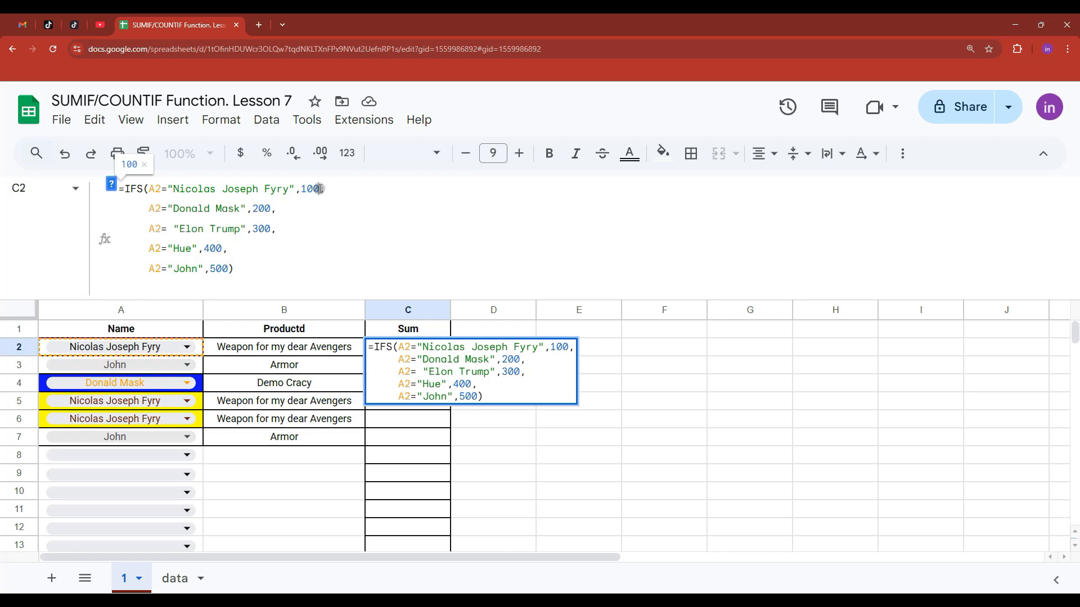
type("\",")
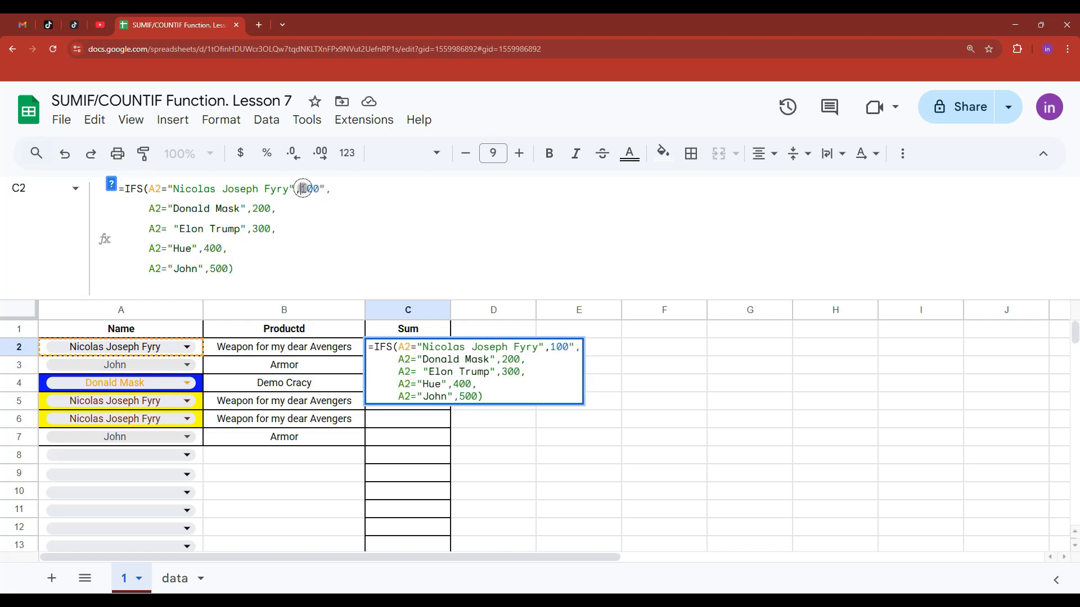
type("\"")
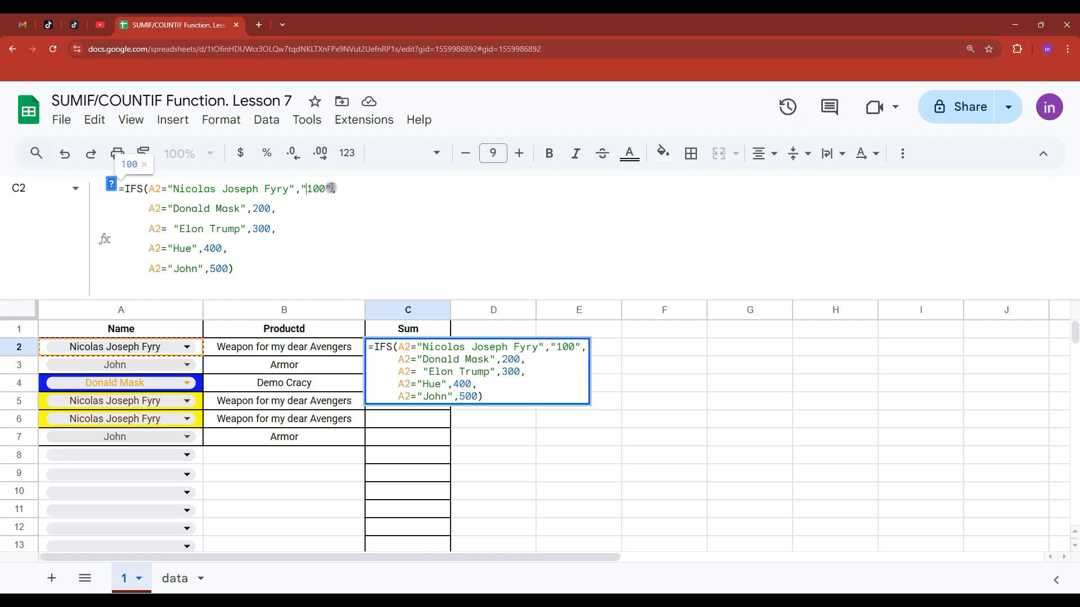
key("ctrl+z")
Commit the C2 formula and accept the suggested autofill for the rest of the Sum column through C7.
key("Return")
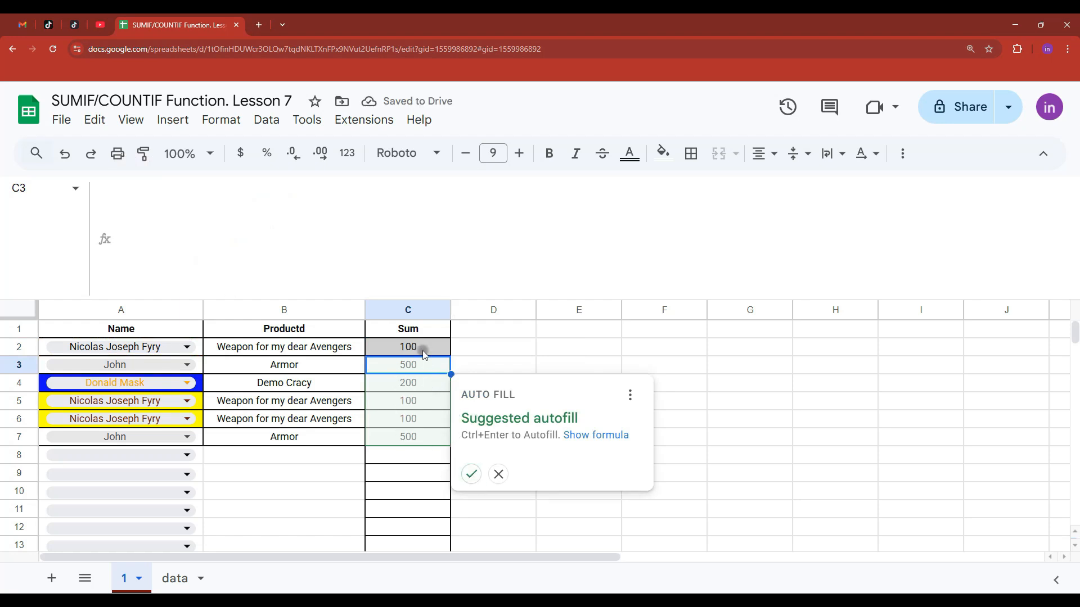
left_click(471, 475)
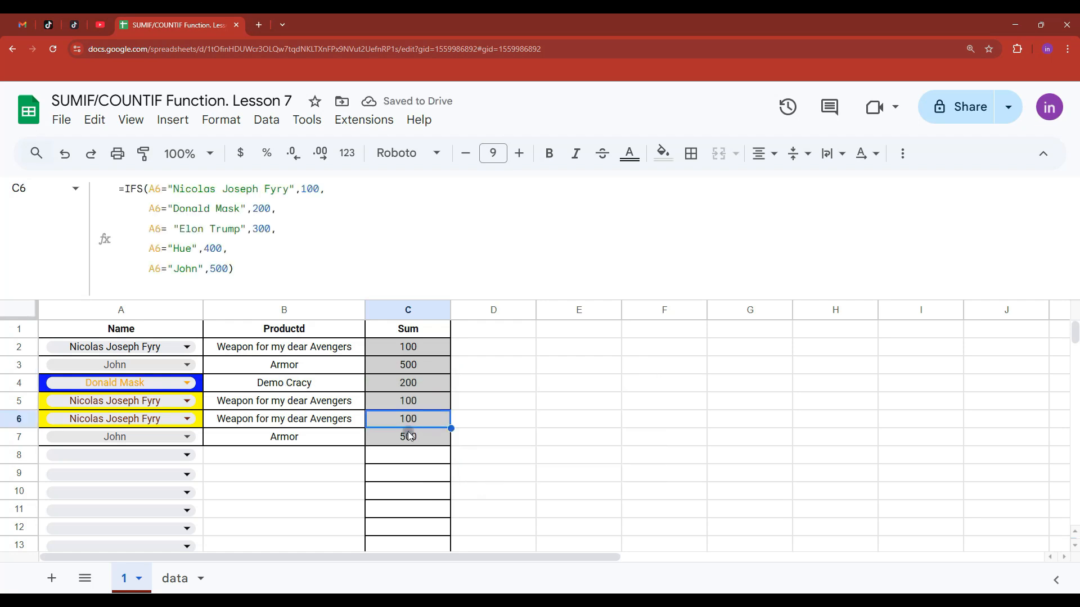
left_click(408, 419)
left_click(408, 437)
Wrap the IFS formula in C2 in an IF that tests A2<>"" and otherwise returns an empty string "".
left_click(414, 350)
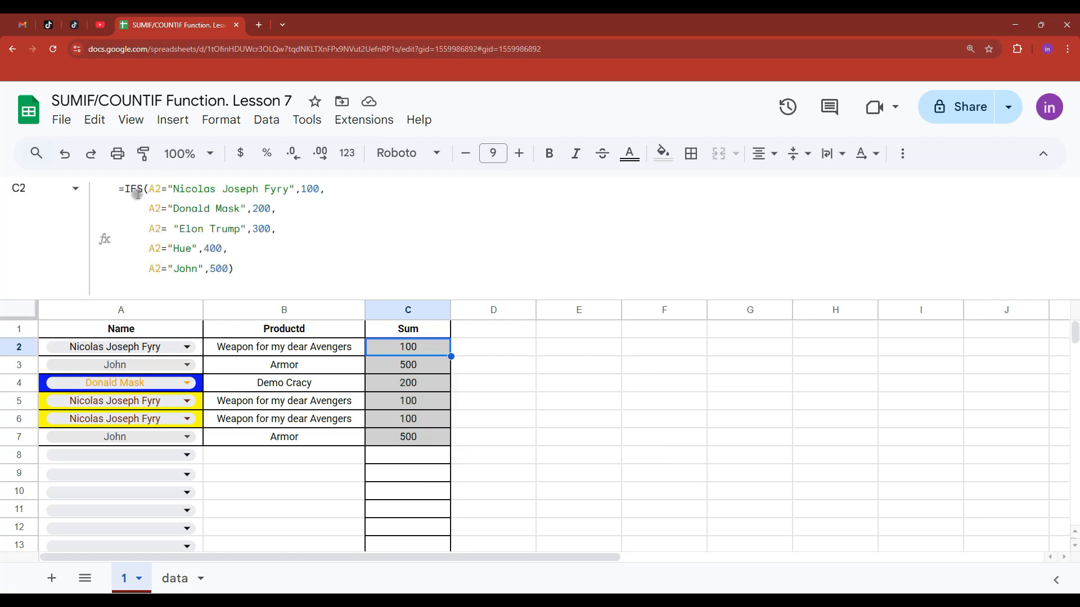
left_click(122, 188)
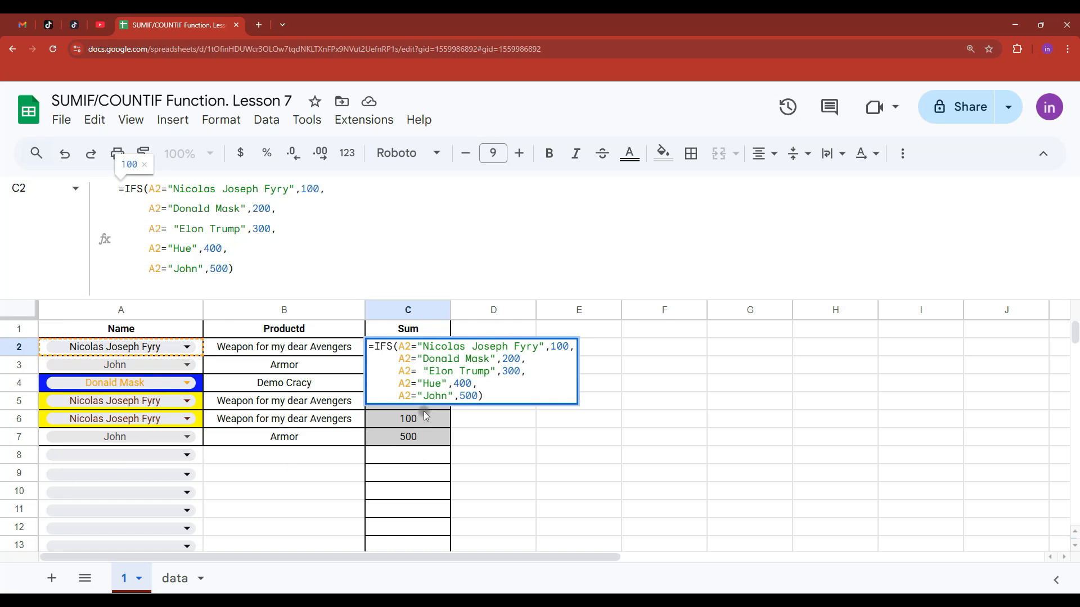
type("if(A2")
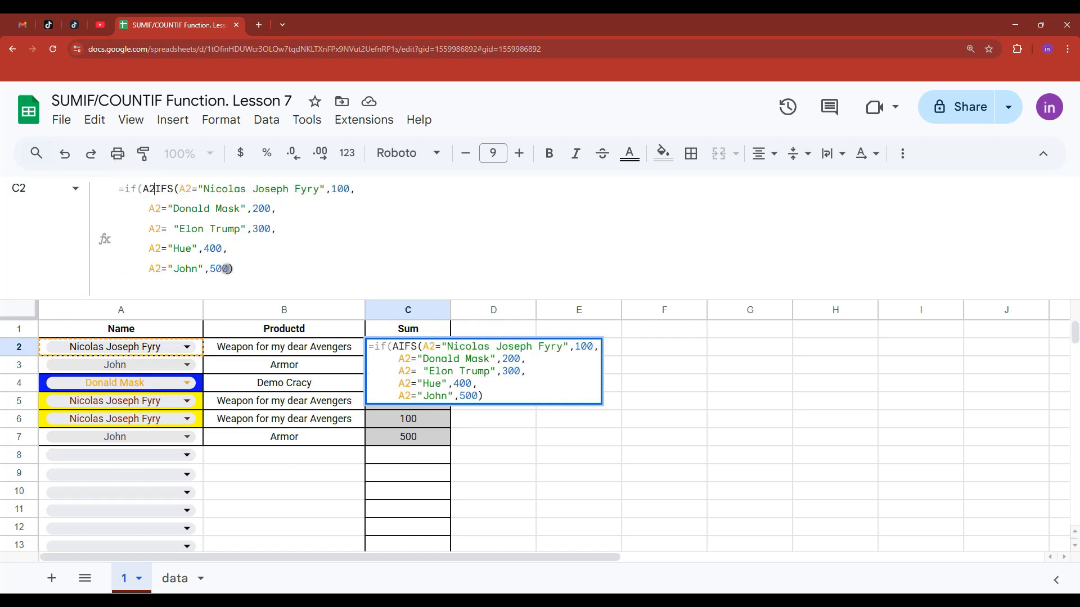
type("<>")
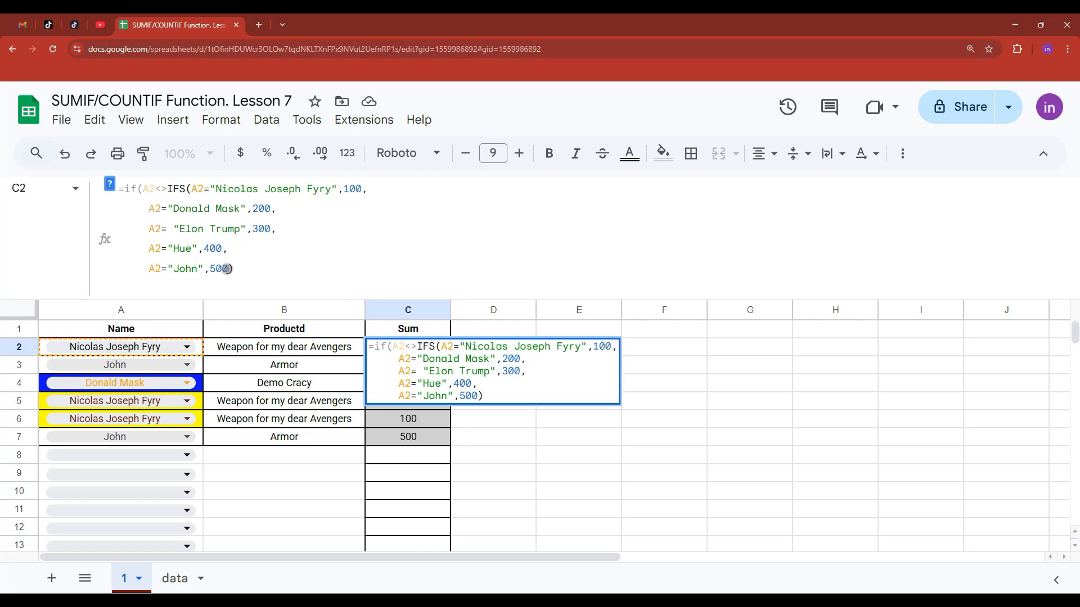
type("\"\";")
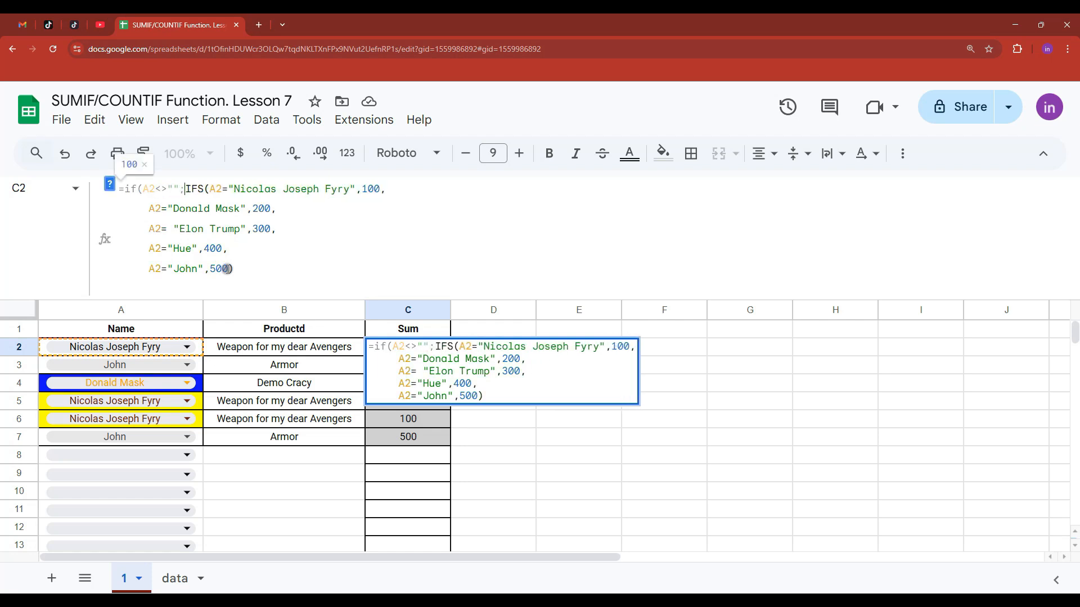
left_click(270, 273)
type(";")
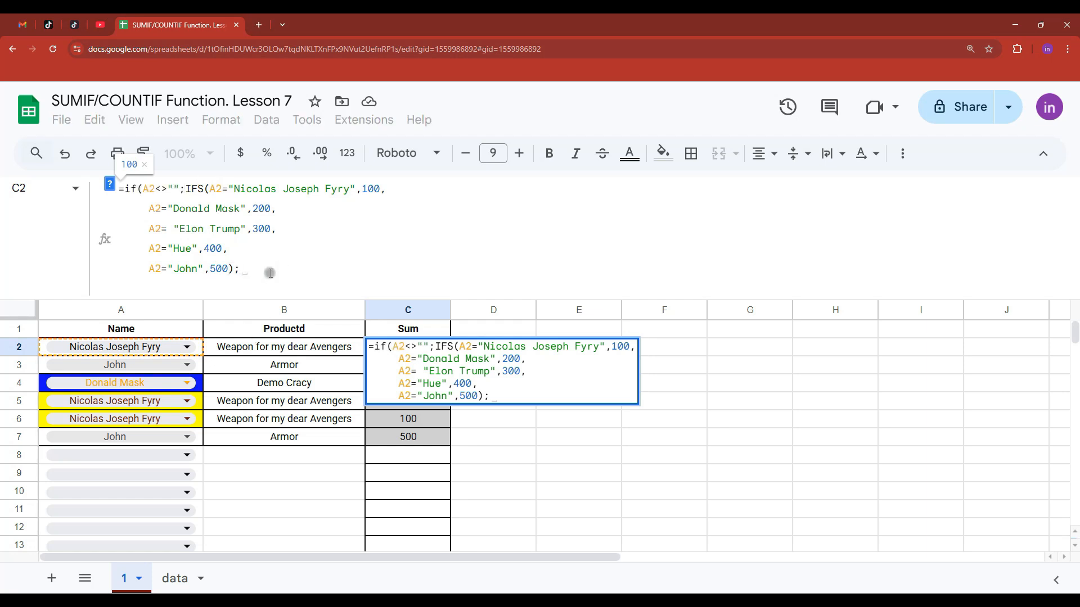
type("\"\"")
key("Return")
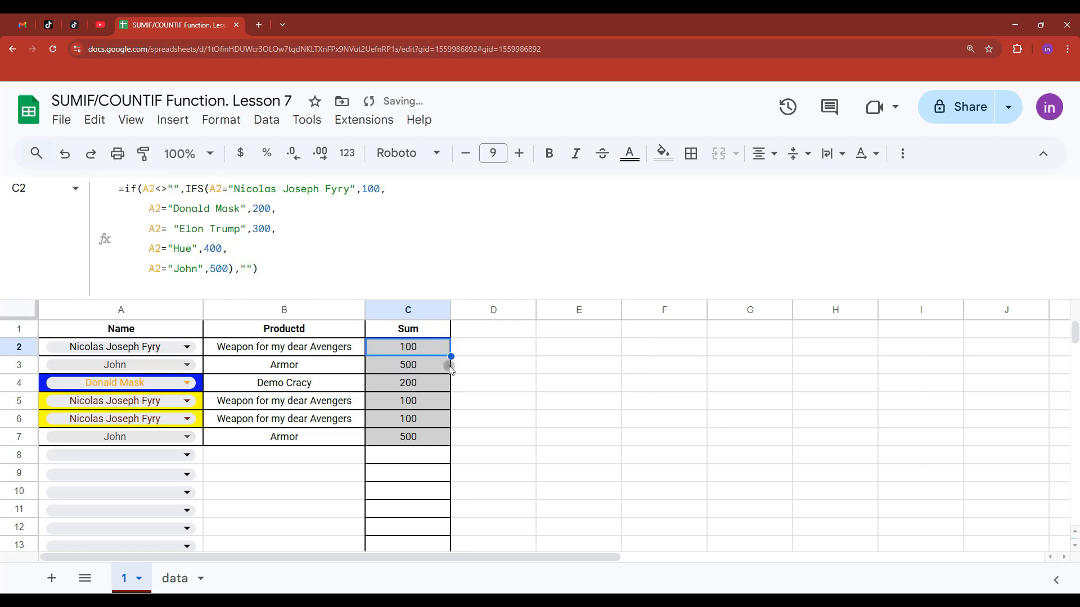
Fill the updated C2 formula down to C9 and select the name assigned 200 in A9.
left_click_drag(451, 357, 430, 483)
left_click(370, 473)
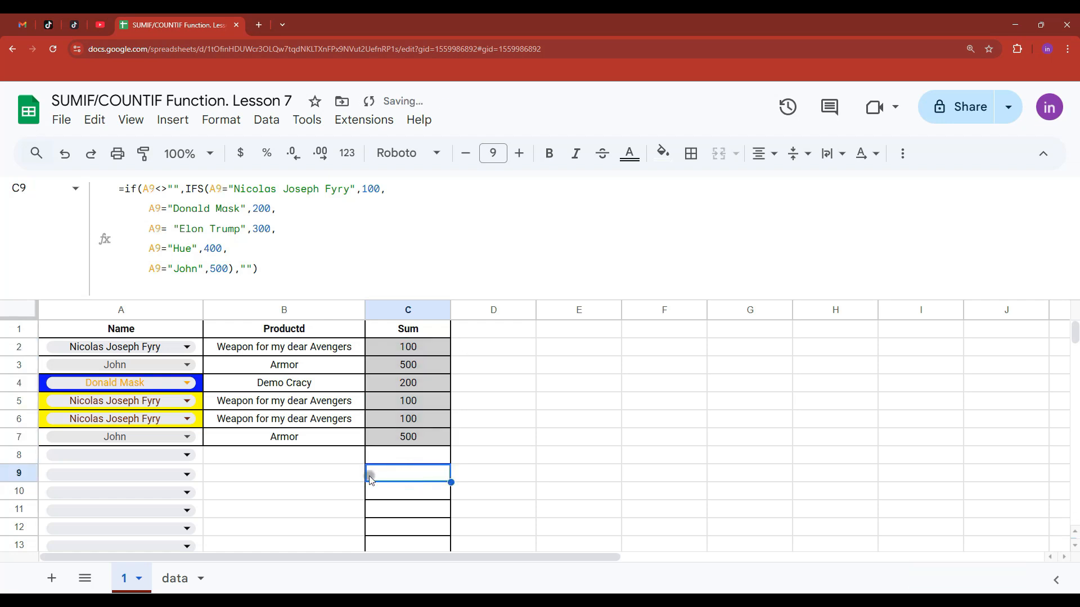
left_click(191, 475)
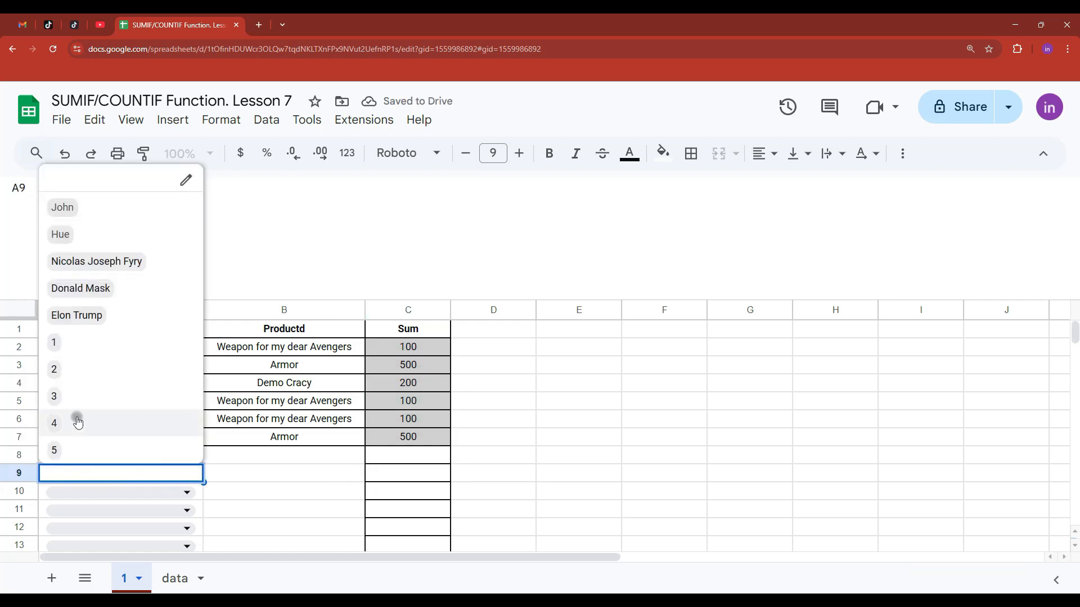
left_click(91, 286)
left_click(386, 474)
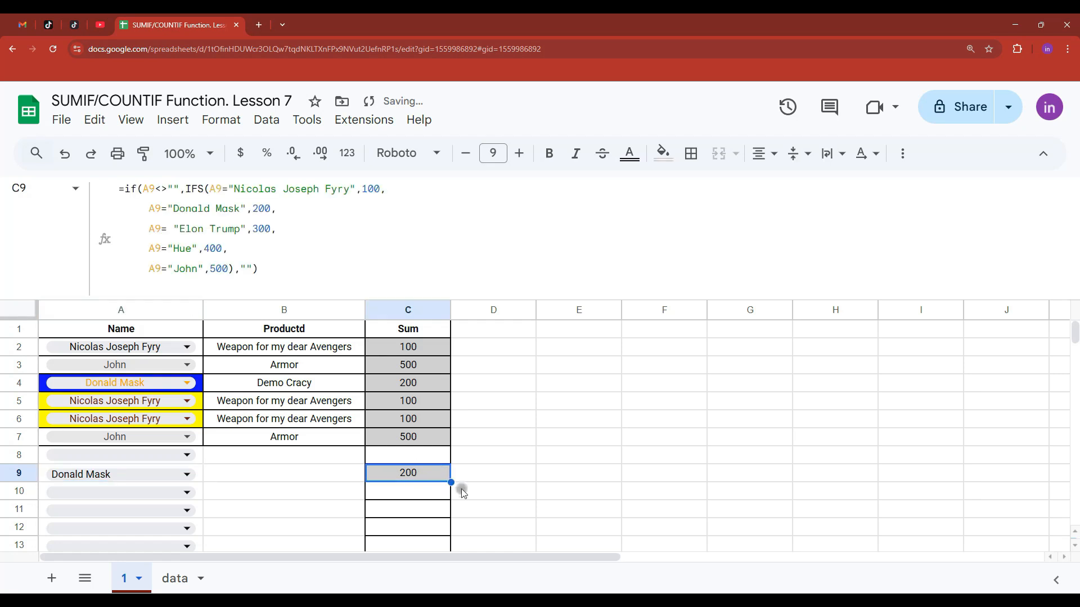
Copy the C9 formula and paste it down the Sum column through C1000.
key("ctrl+c")
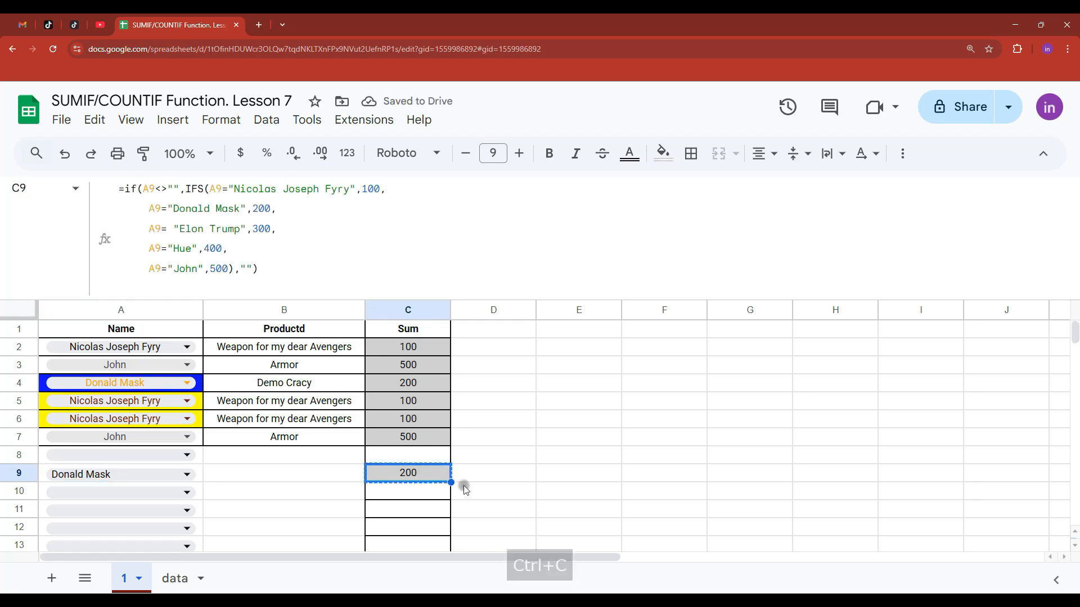
key("ctrl+shift+Down")
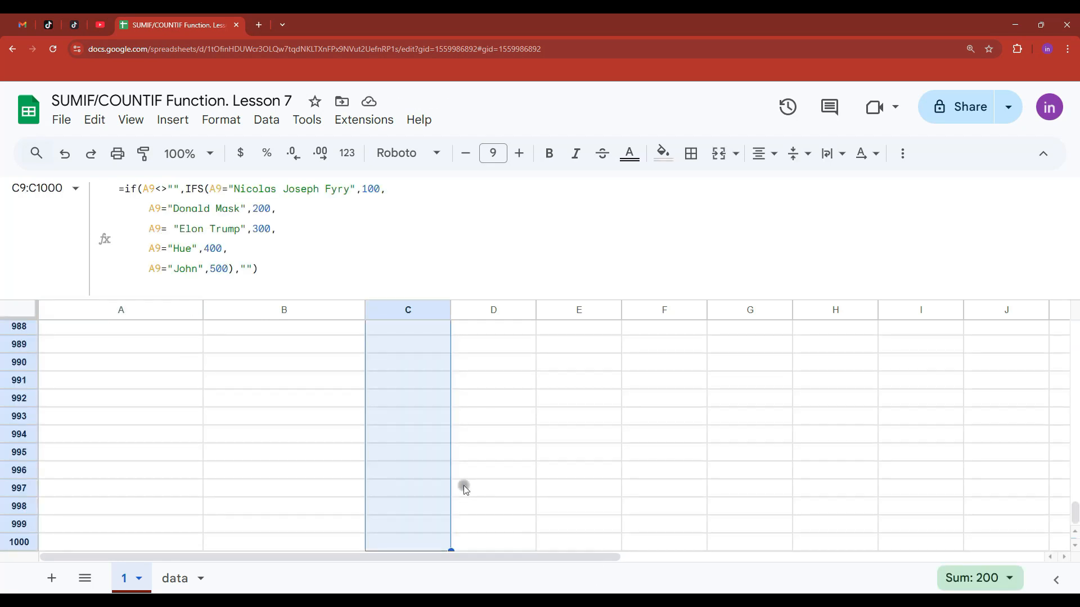
key("ctrl+v")
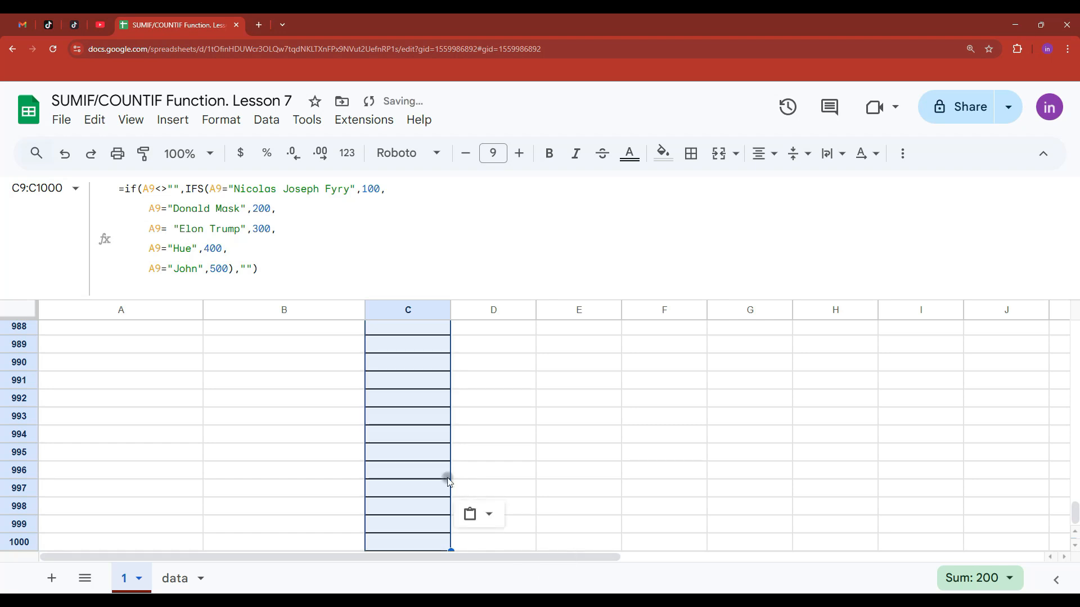
left_click(428, 471)
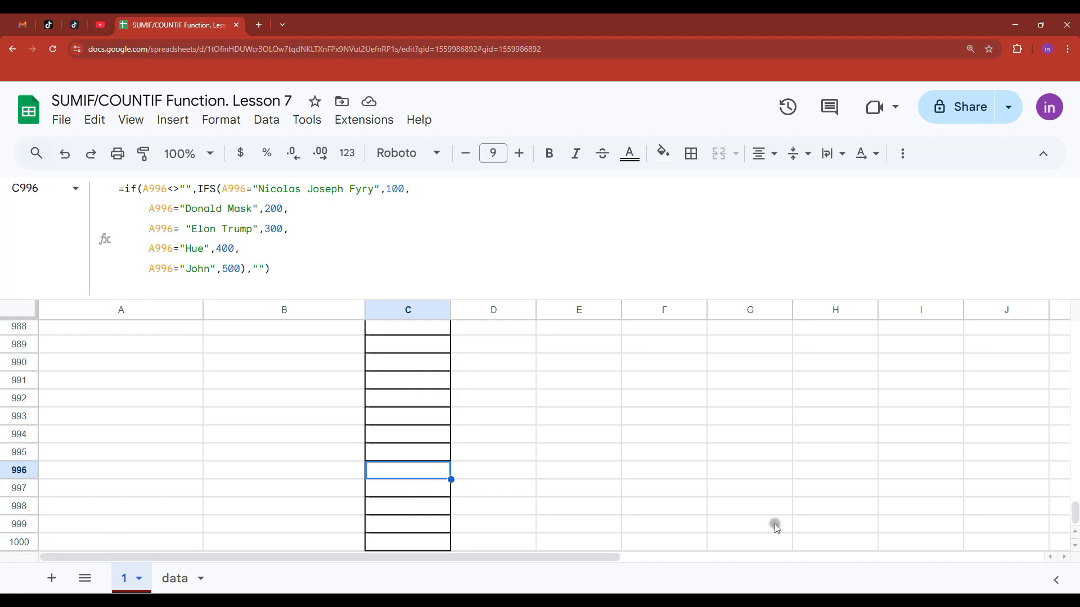
left_click_drag(1074, 515, 1074, 335)
left_click(400, 504)
scroll(420, 494, "up", 2)
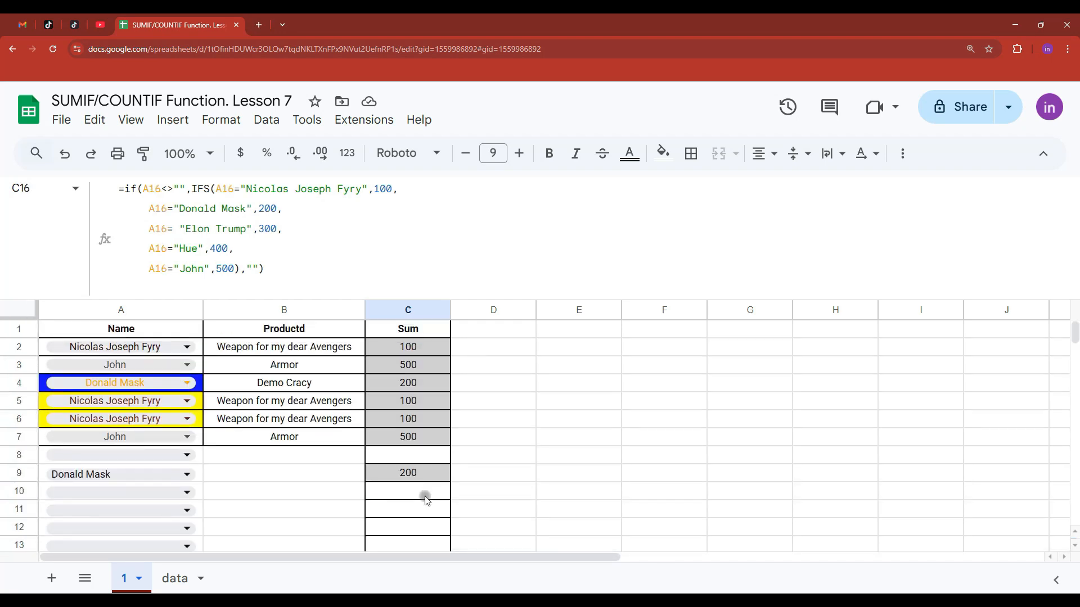
Choose names in A8, A10, A11 and A12 that correspond to the amounts 200, 300, 100 and 400 respectively.
left_click(408, 347)
left_click(187, 458)
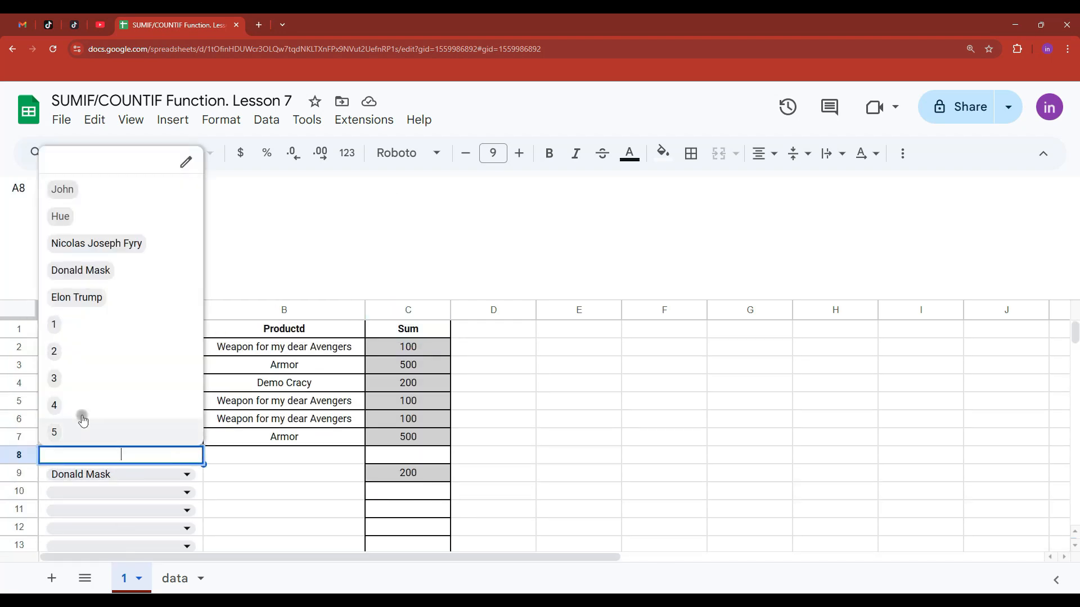
left_click(111, 272)
scroll(261, 441, "down", 2)
left_click(183, 433)
left_click(62, 484)
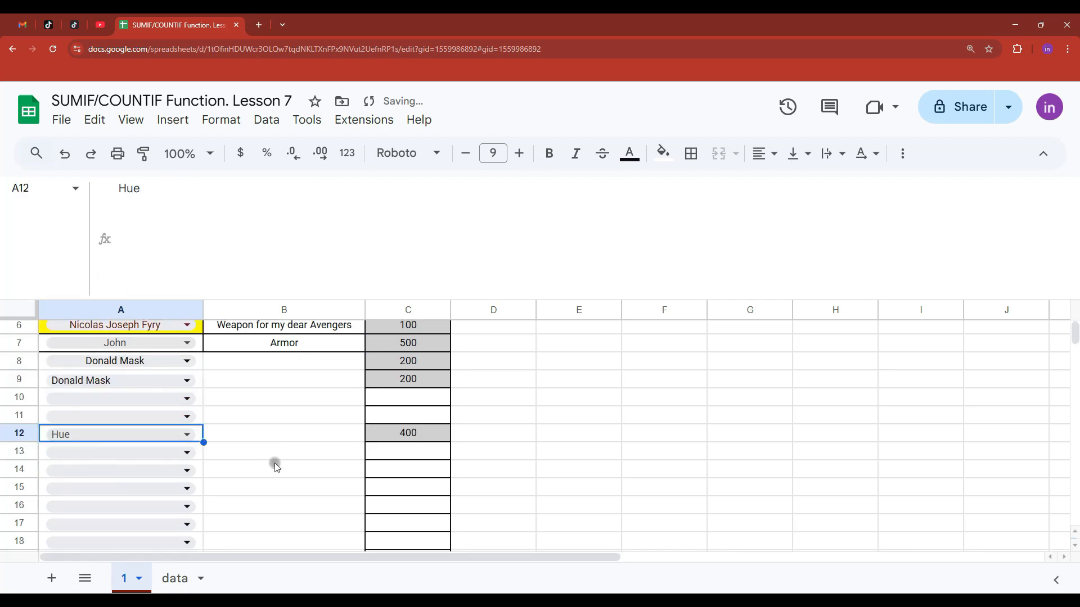
left_click(187, 416)
left_click(113, 492)
left_click(187, 398)
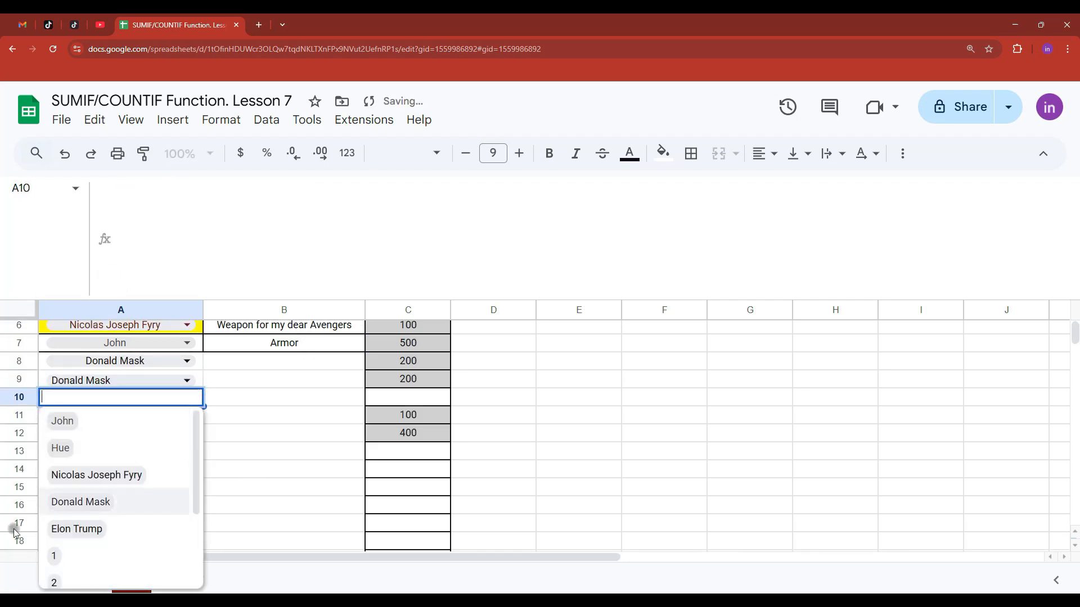
left_click(80, 527)
Fill the product formula from B7 down to B12.
scroll(272, 450, "up", 2)
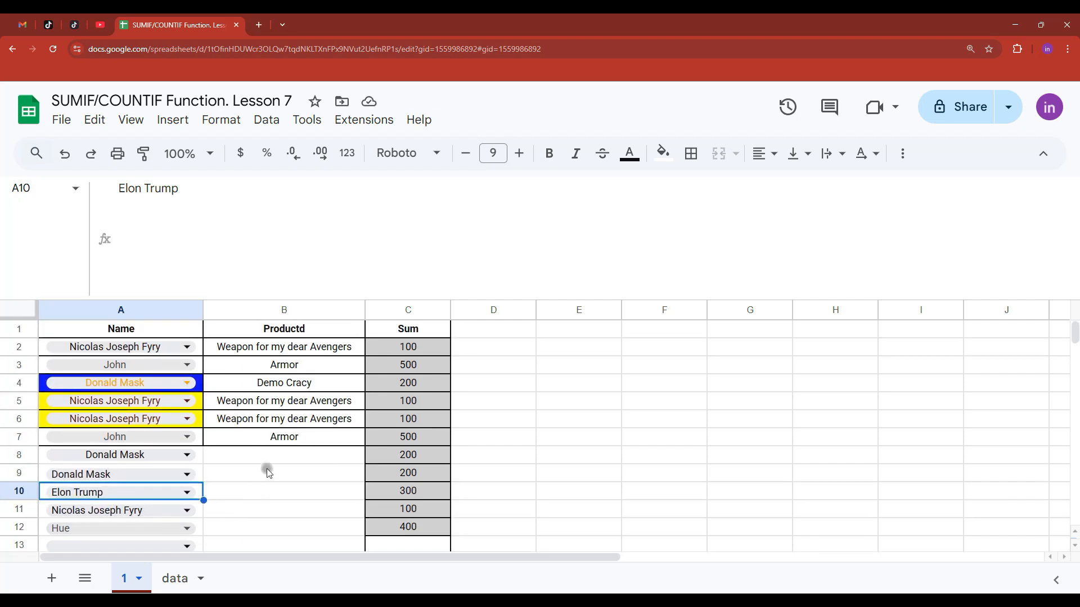
left_click(308, 437)
left_click_drag(364, 446, 350, 535)
Wrap the IFS formula in B2 in if(A2<>"", … ,"") so that an empty name gives a blank product.
left_click(255, 348)
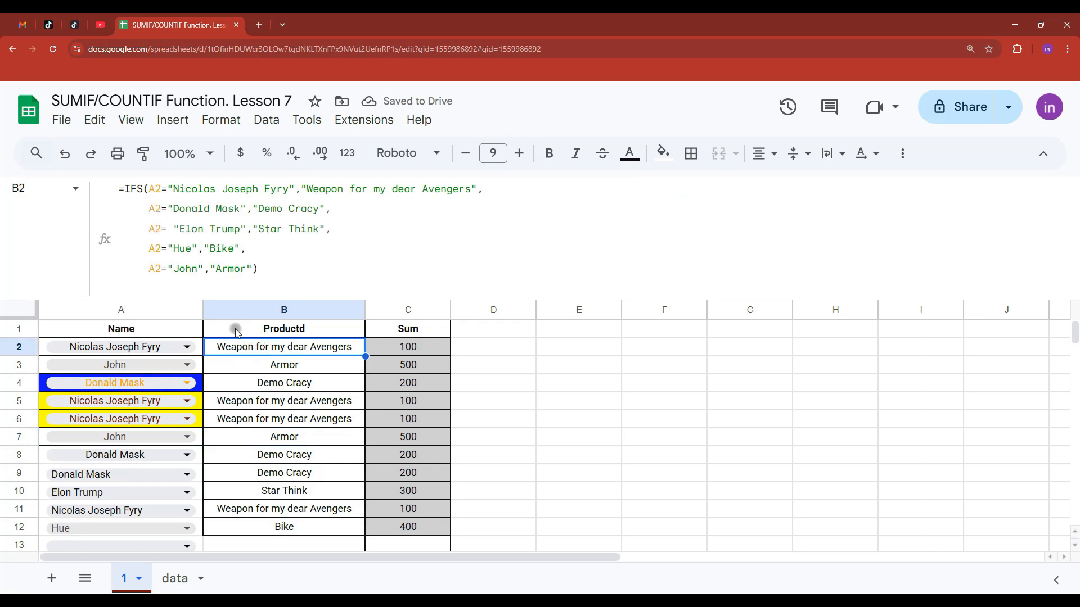
left_click(431, 353)
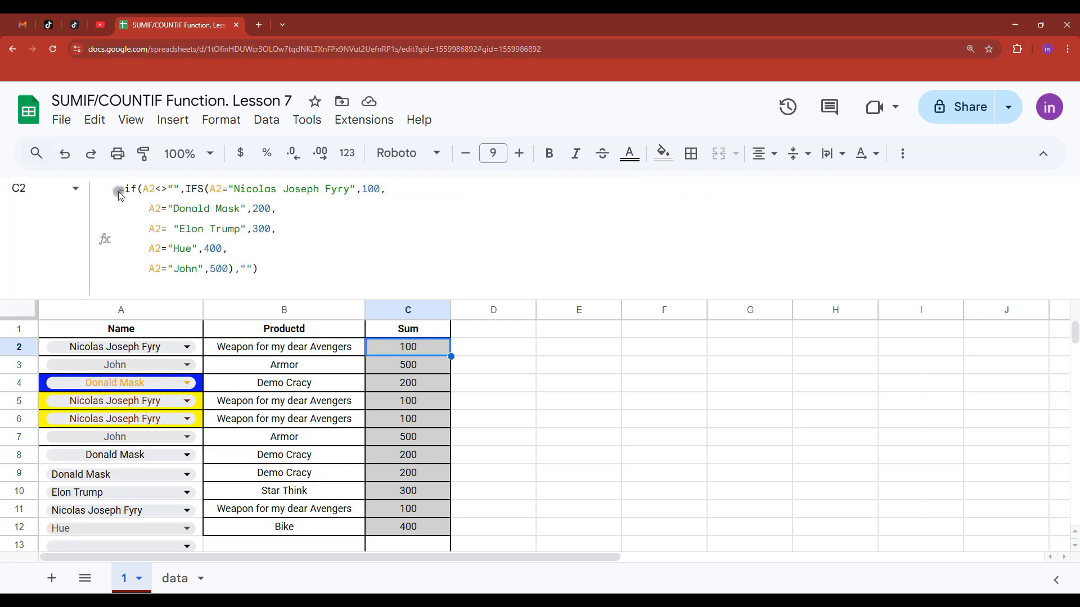
left_click_drag(186, 189, 119, 189)
key("ctrl+c")
key("Escape")
left_click(267, 349)
left_click(125, 189)
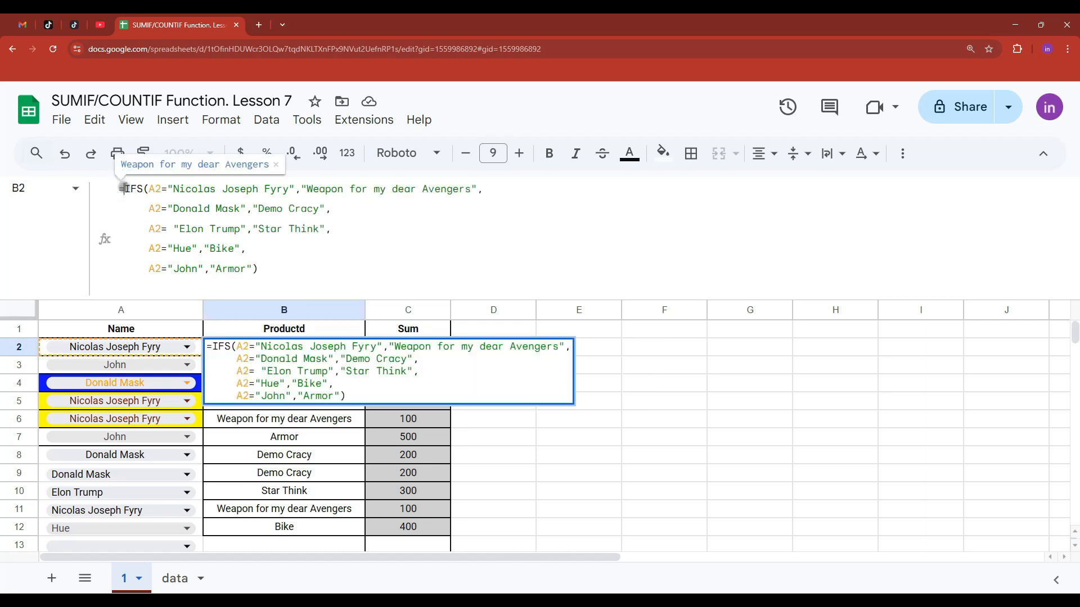
key("ctrl+v")
left_click(273, 269)
type(",\"\")")
key("Return")
Copy the updated B2 formula and paste it down the whole product column.
key("ctrl+c")
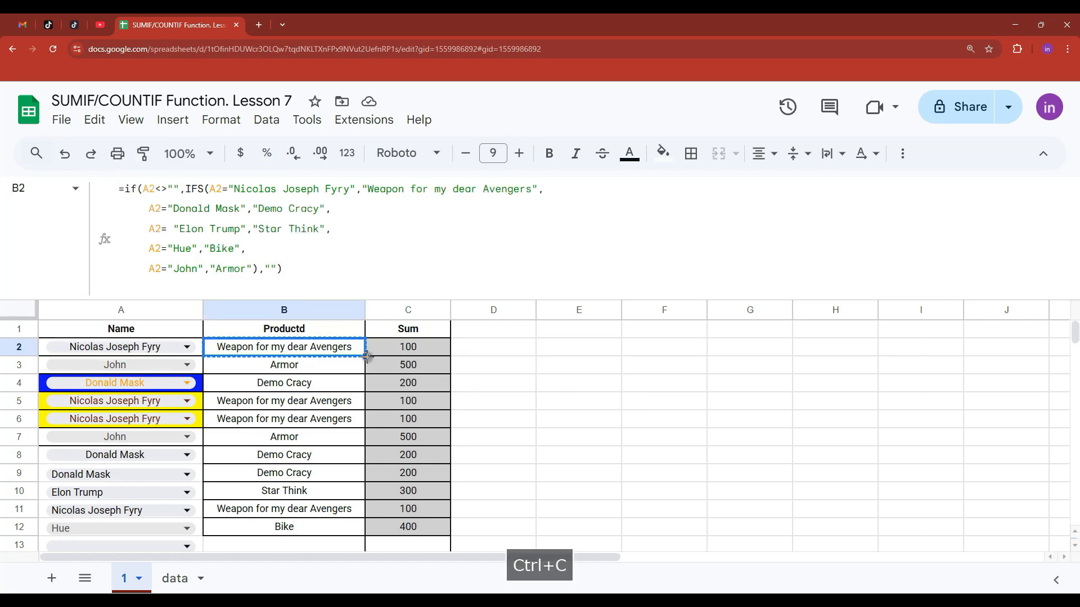
key("ctrl+shift+Down")
key("ctrl+shift+Down")
key("ctrl+v")
key("Up")
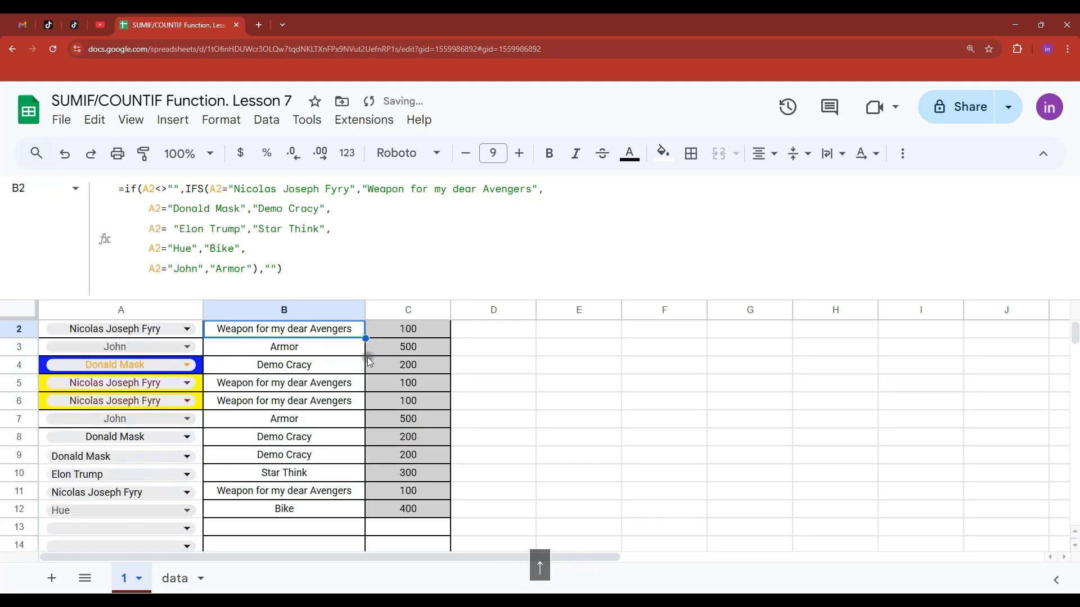
scroll(370, 362, "down", 3)
key("ctrl+z")
scroll(337, 427, "up", 3)
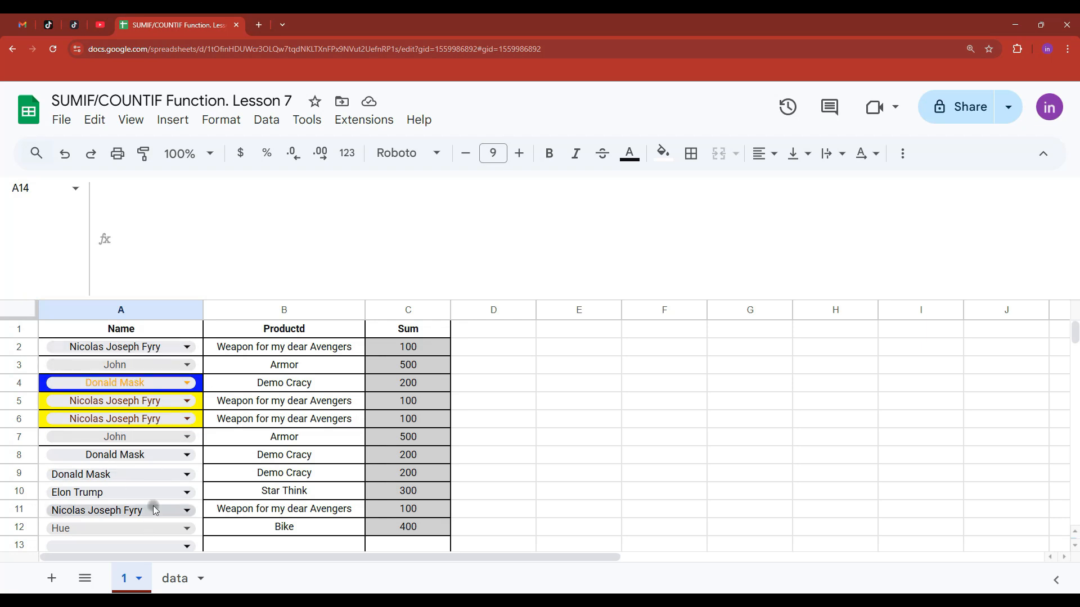
Copy the name text from A2 and paste it without formatting into E1.
left_click(143, 354)
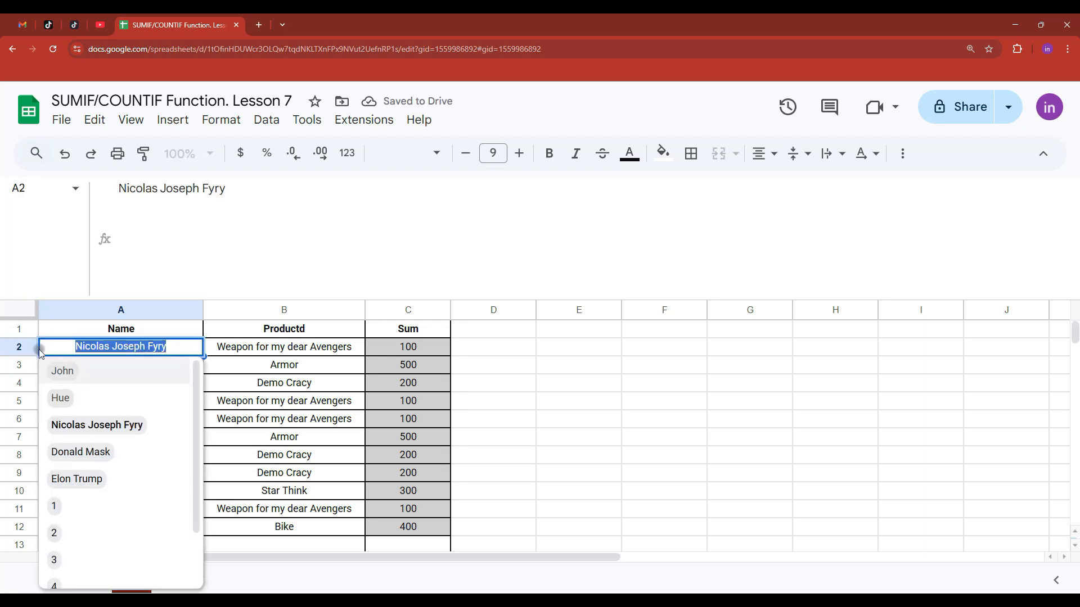
key("ctrl+c")
double_click(586, 330)
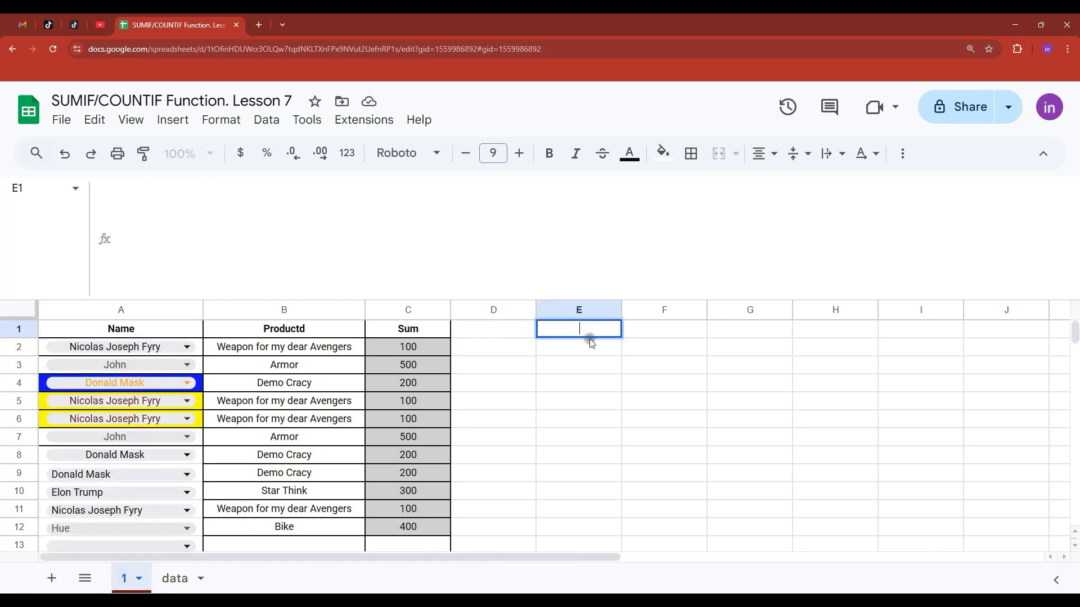
key("ctrl+shift+v")
left_click(581, 366)
left_click(599, 334)
Copy the names from A3 and A4 into F1 and G1 as plain text headings.
left_click(149, 363)
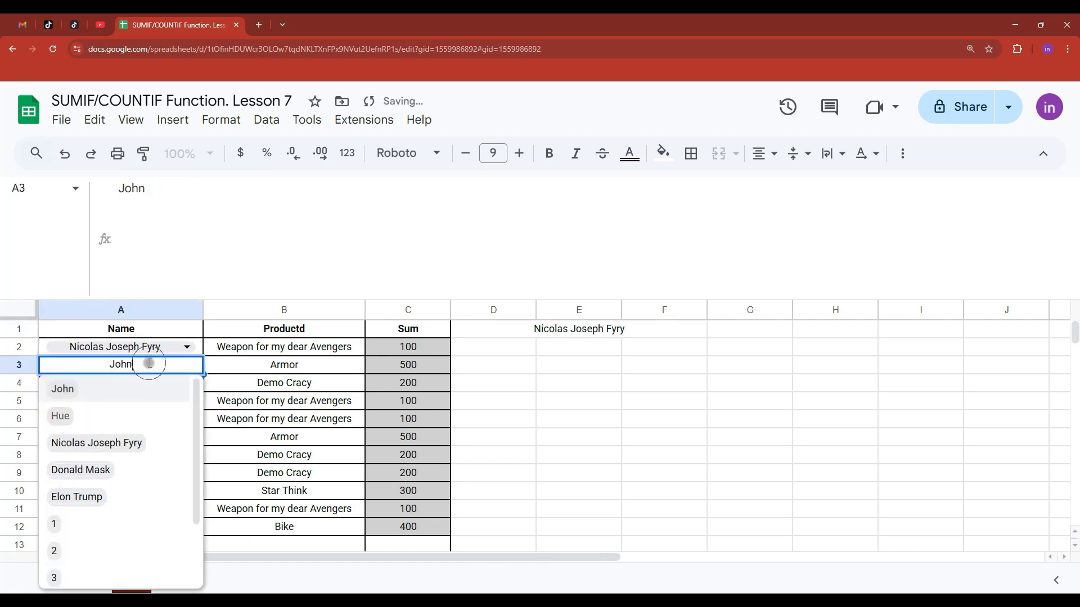
key("ctrl+c")
left_click(664, 331)
key("ctrl+v")
left_click(593, 365)
left_click(141, 383)
key("ctrl+c")
left_click(567, 375)
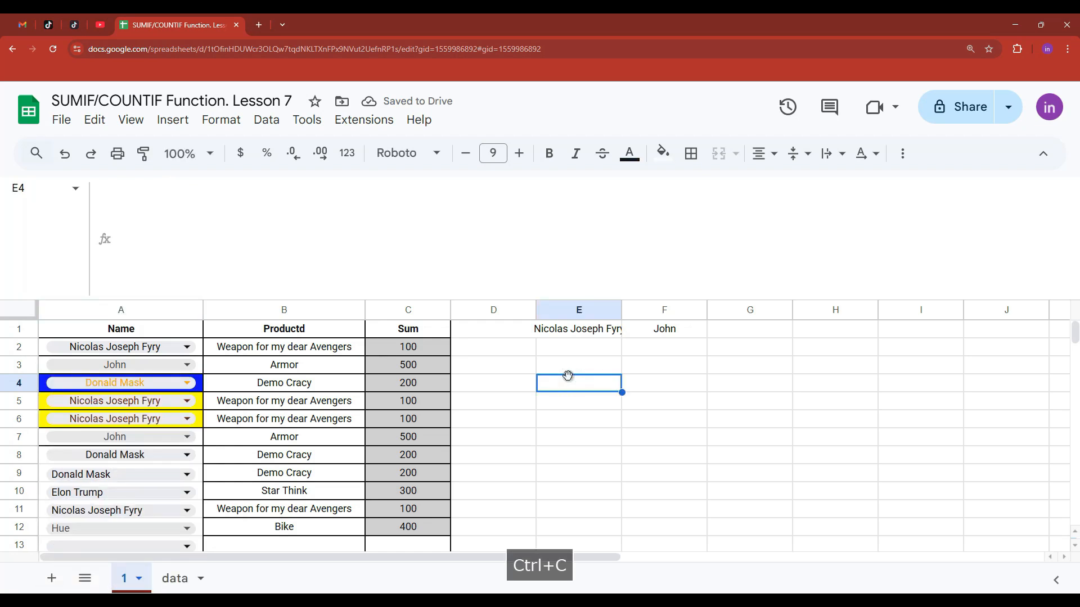
left_click(731, 329)
key("ctrl+shift+v")
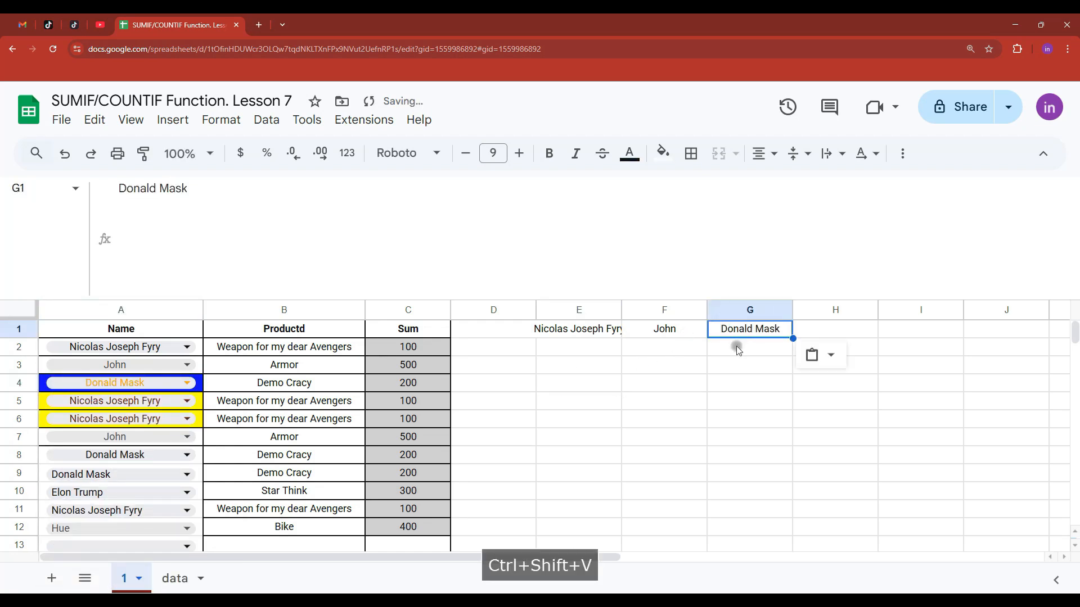
Widen column E slightly so that the full name in E1 fits.
left_click(700, 365)
left_click_drag(621, 310, 634, 309)
left_click(599, 329)
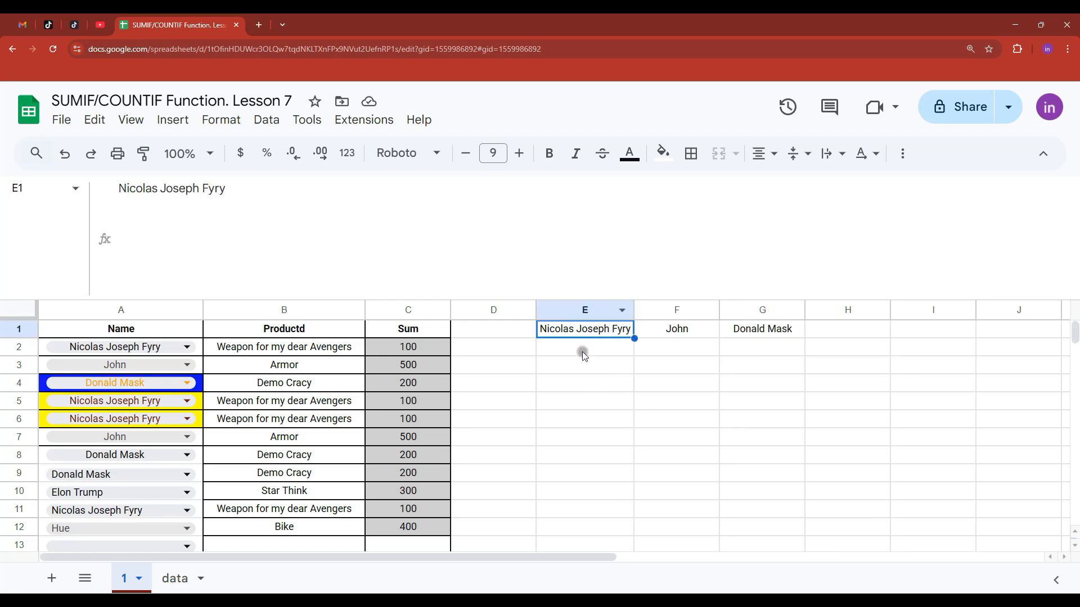
Insert a blank column after each of the first two name headings and merge each heading across two columns, E1:F1, G1:H1 and I1:J1.
right_click(674, 310)
left_click(765, 291)
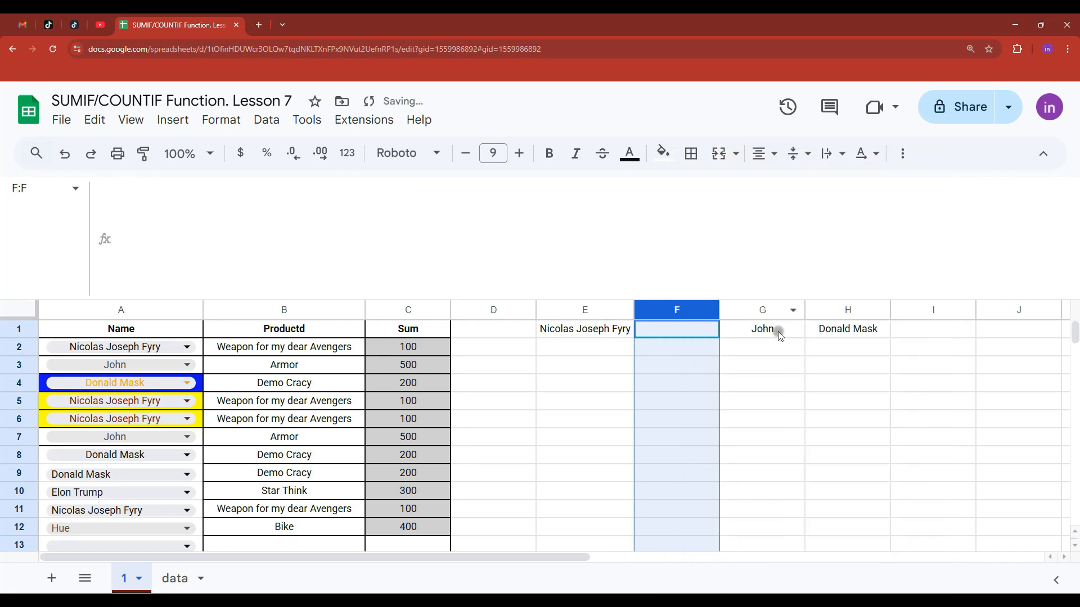
right_click(844, 310)
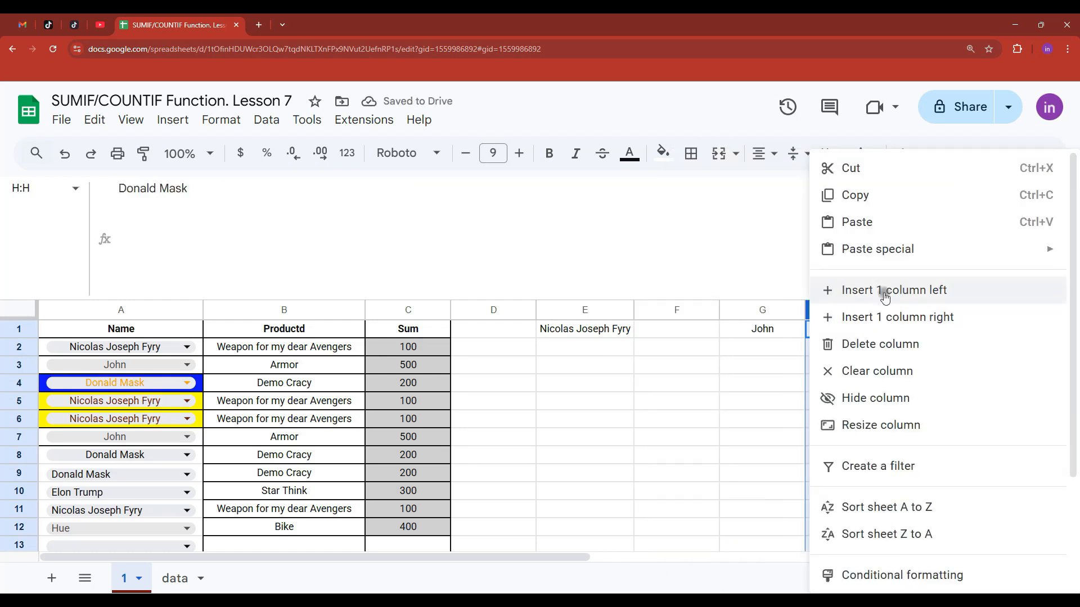
left_click(883, 219)
left_click_drag(934, 329, 1019, 329)
Enter =SUMIF(A:A,E1,C:C) in E2 to total the amounts for the name in E1.
left_click(593, 347)
type("=")
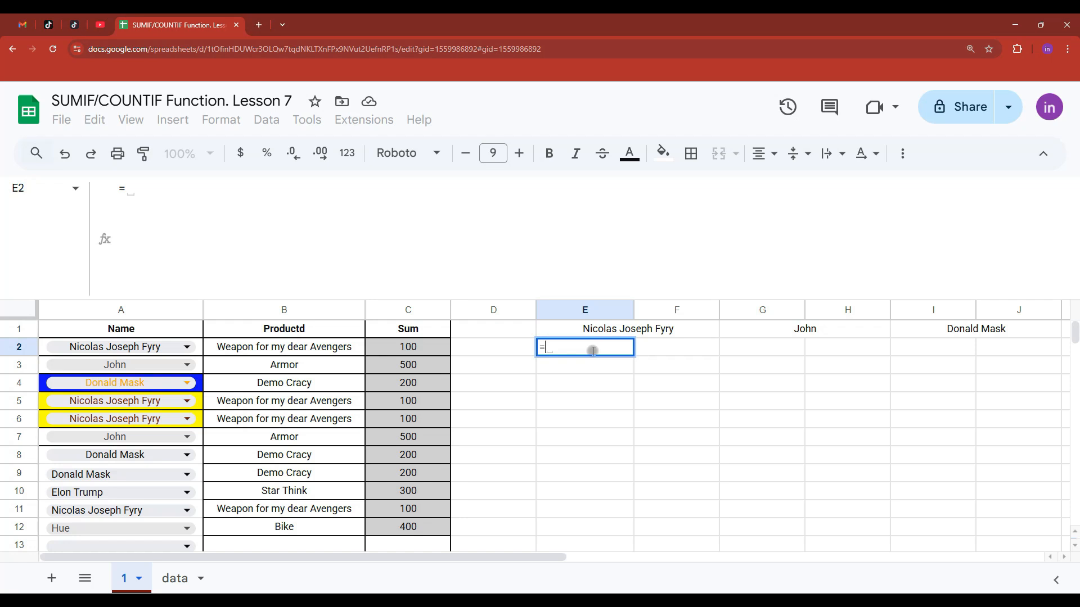
type("sumif")
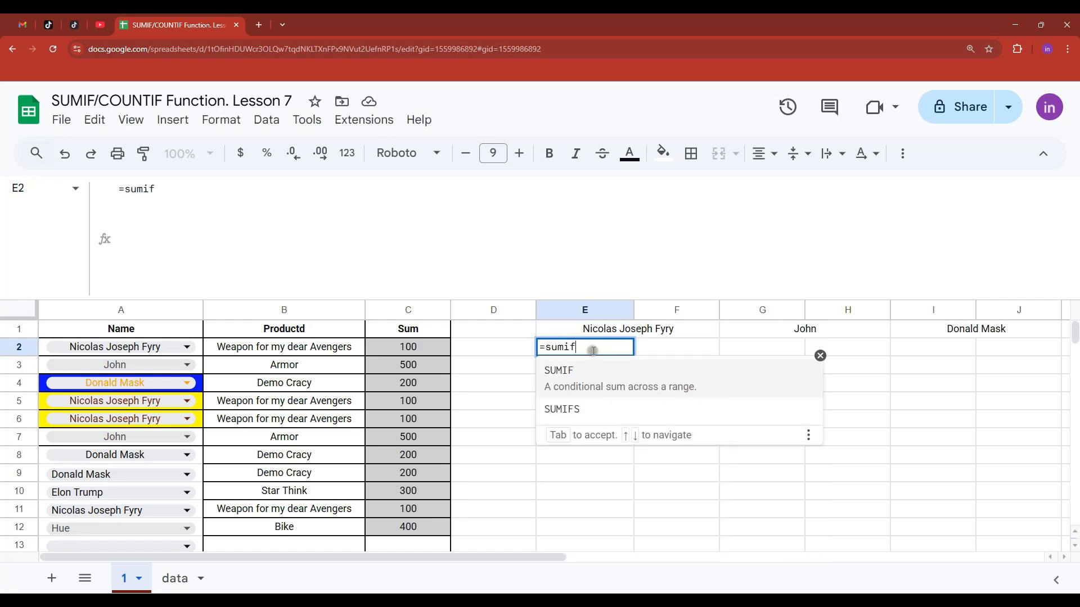
key("Tab")
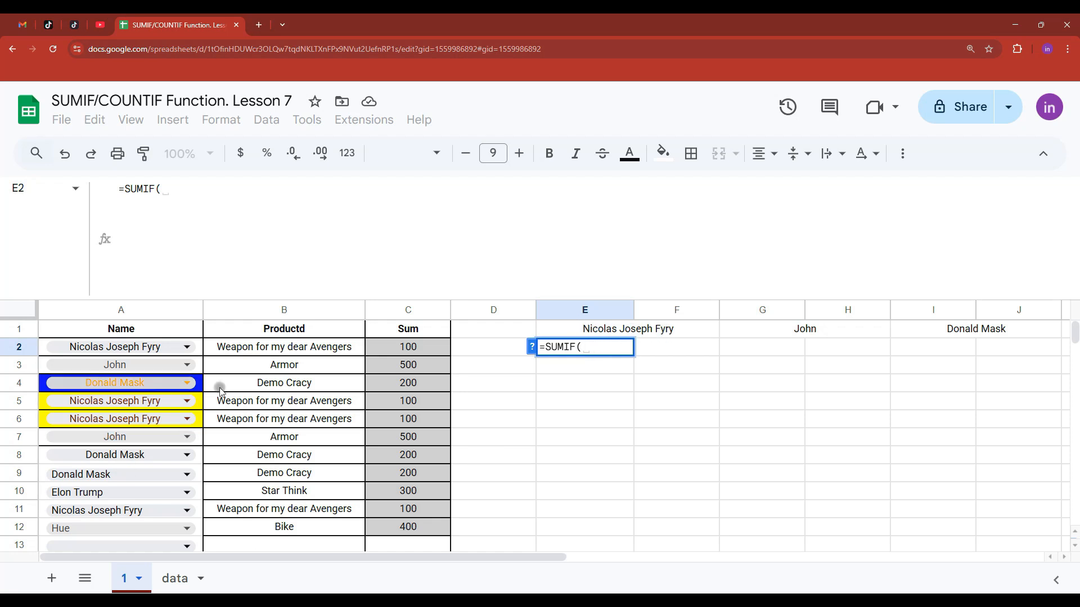
left_click(128, 313)
type(",")
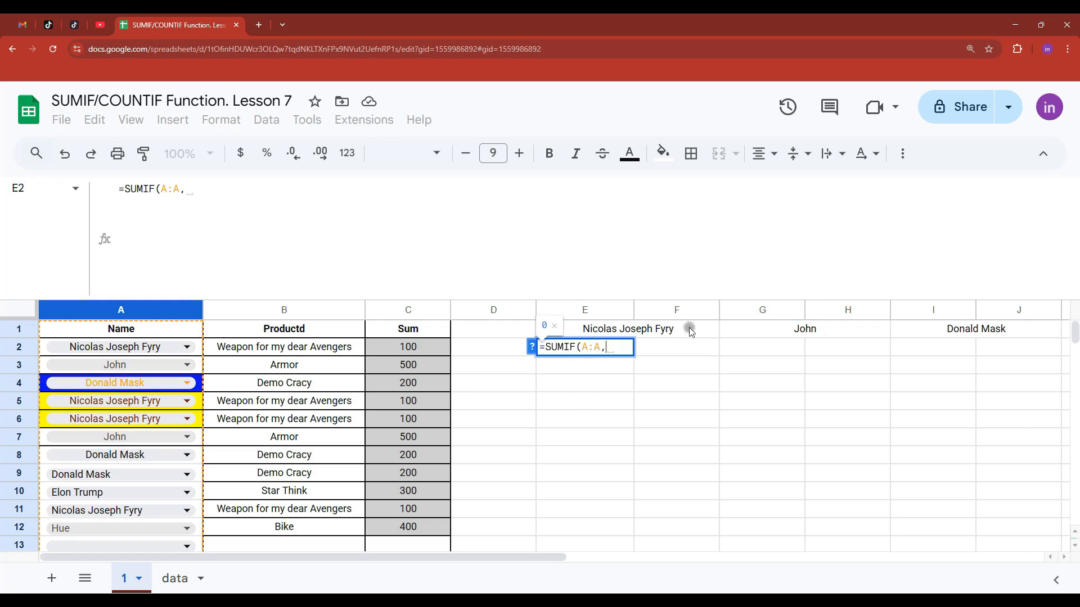
left_click(606, 331)
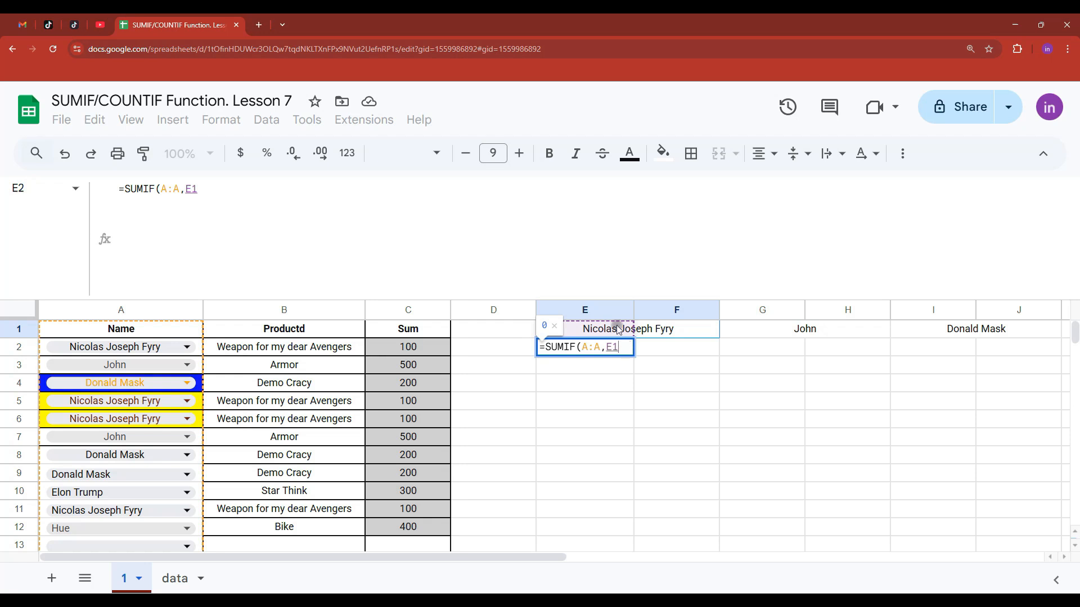
type(",")
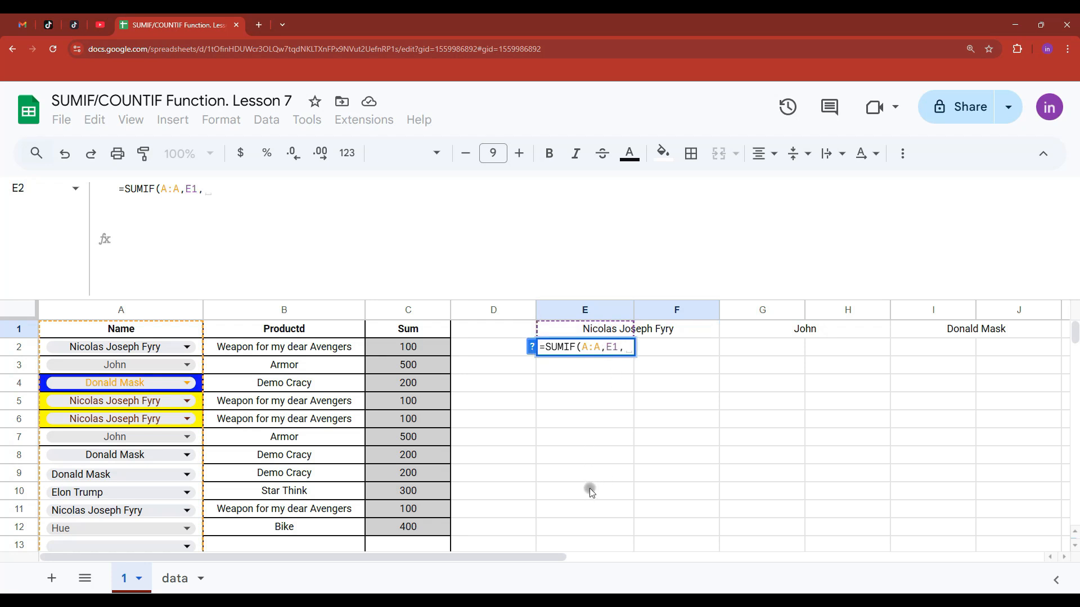
left_click(409, 311)
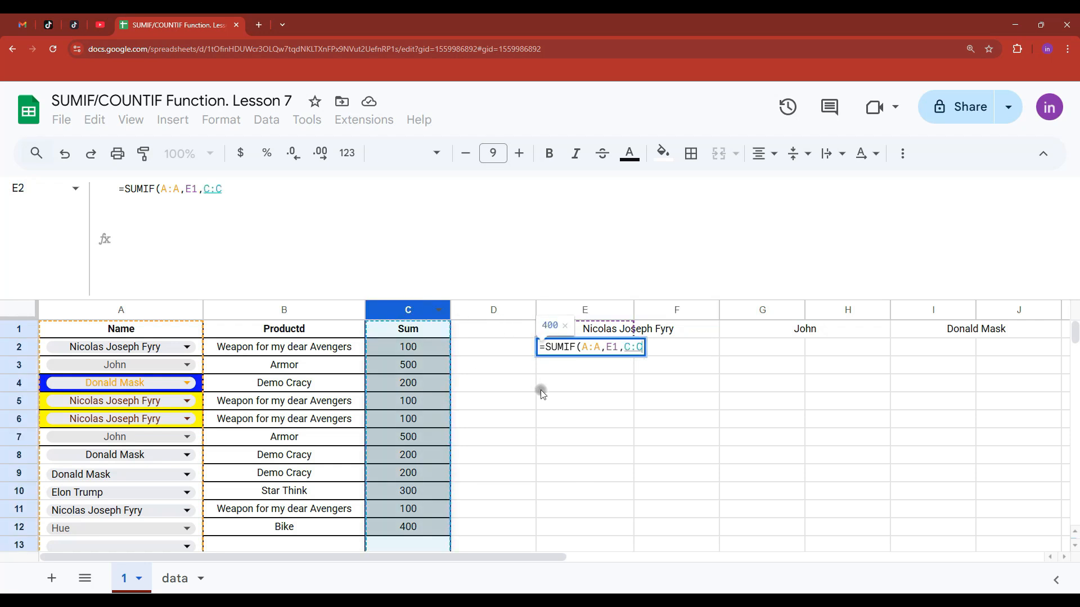
type(")")
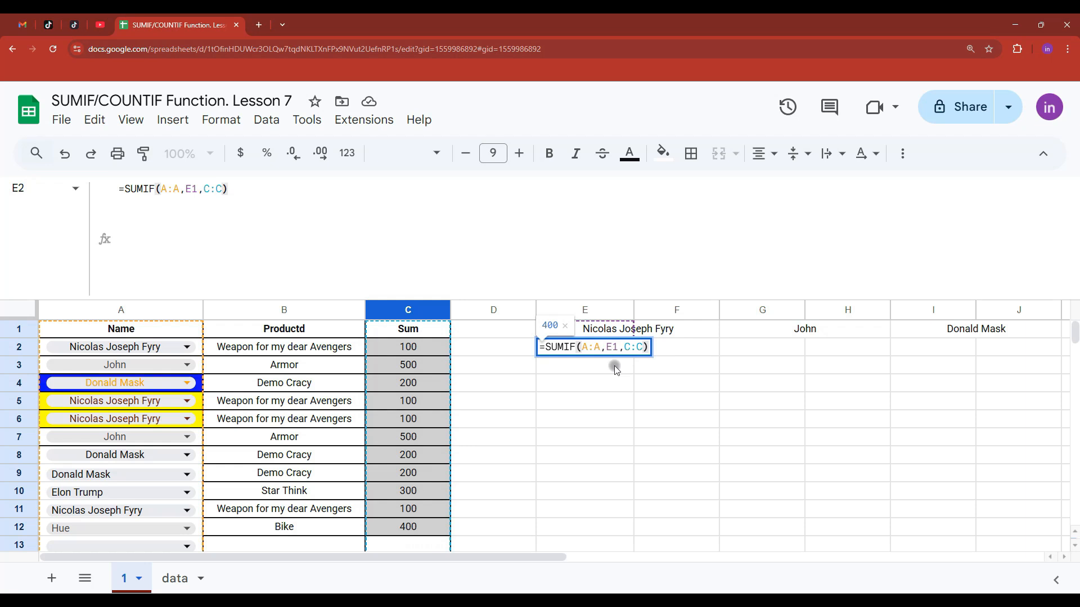
key("Return")
Check the SUMIF result in E2 against the matching amounts in C11, C6, C5 and C2.
left_click(587, 345)
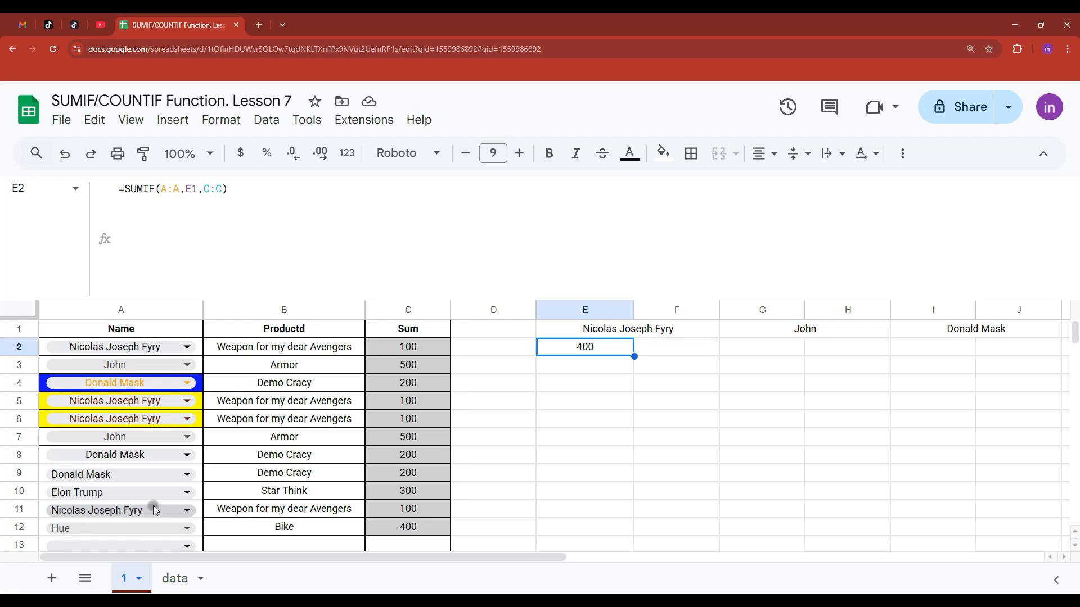
left_click(413, 508)
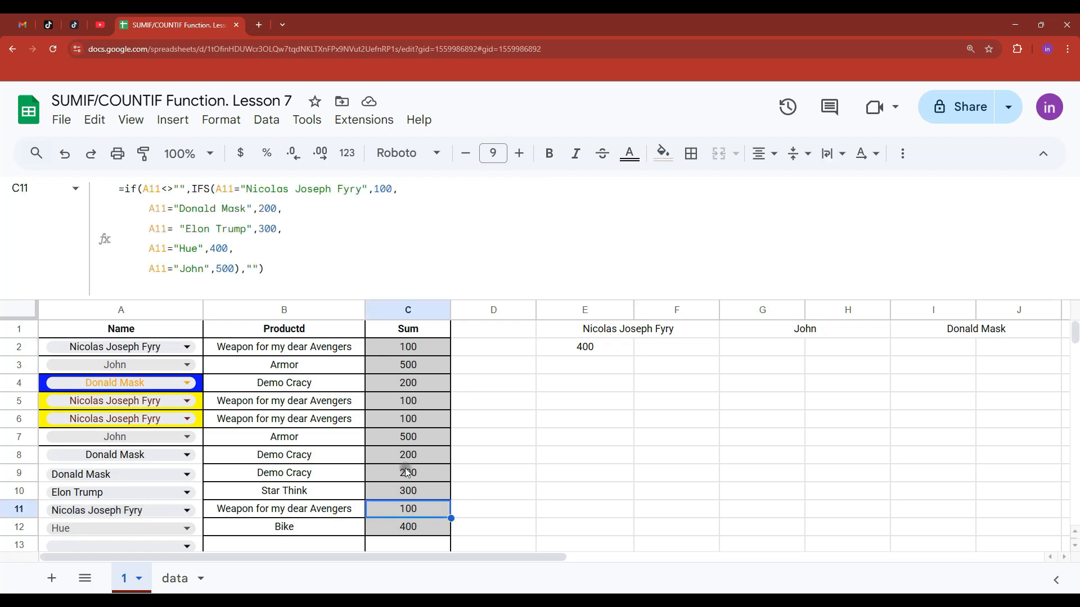
left_click(410, 418)
left_click(424, 404)
left_click(420, 348)
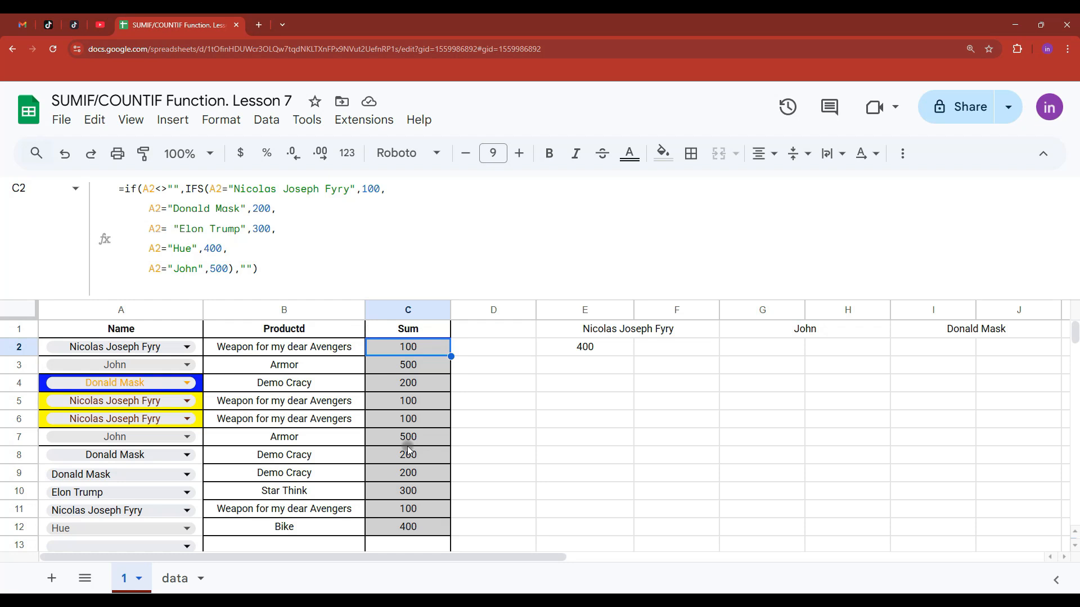
Try copying the E2 SUMIF formula into G2 and compare the references in the two formulas.
left_click(588, 347)
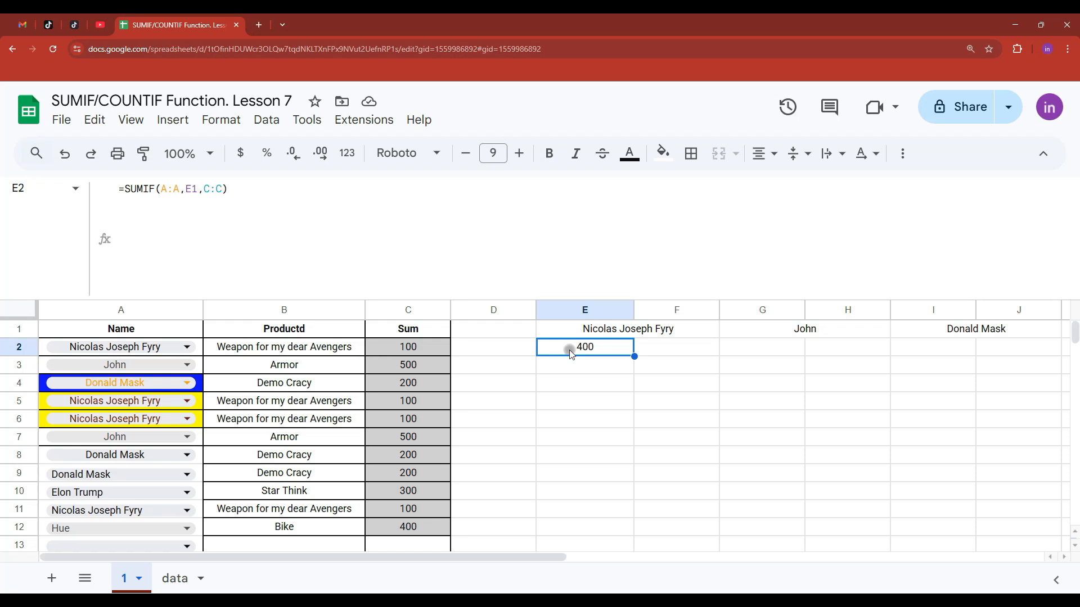
key("ctrl+c")
left_click(763, 349)
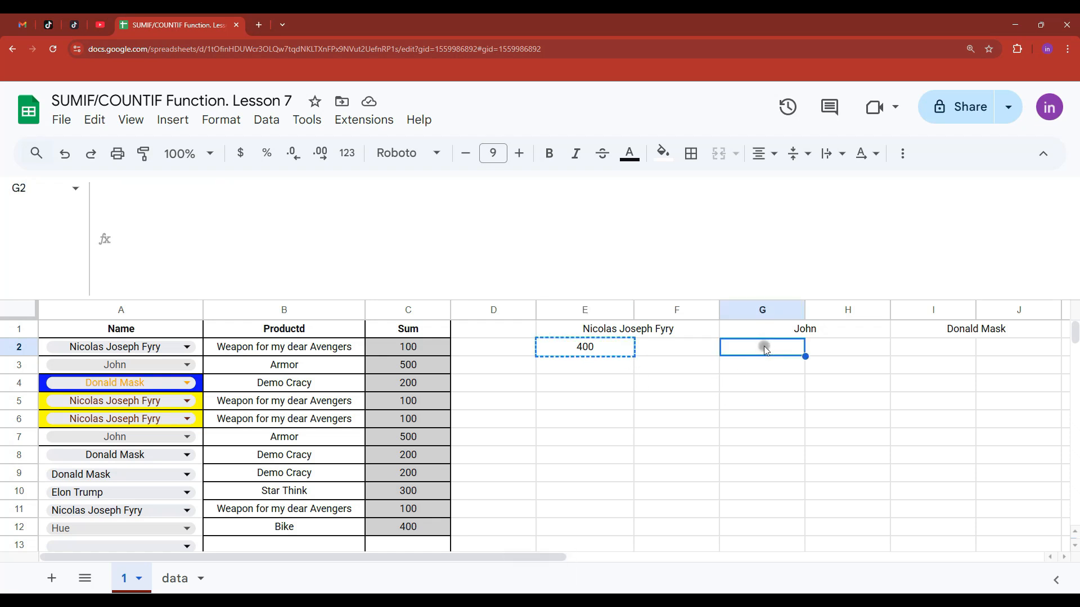
left_click(755, 350)
key("ctrl+v")
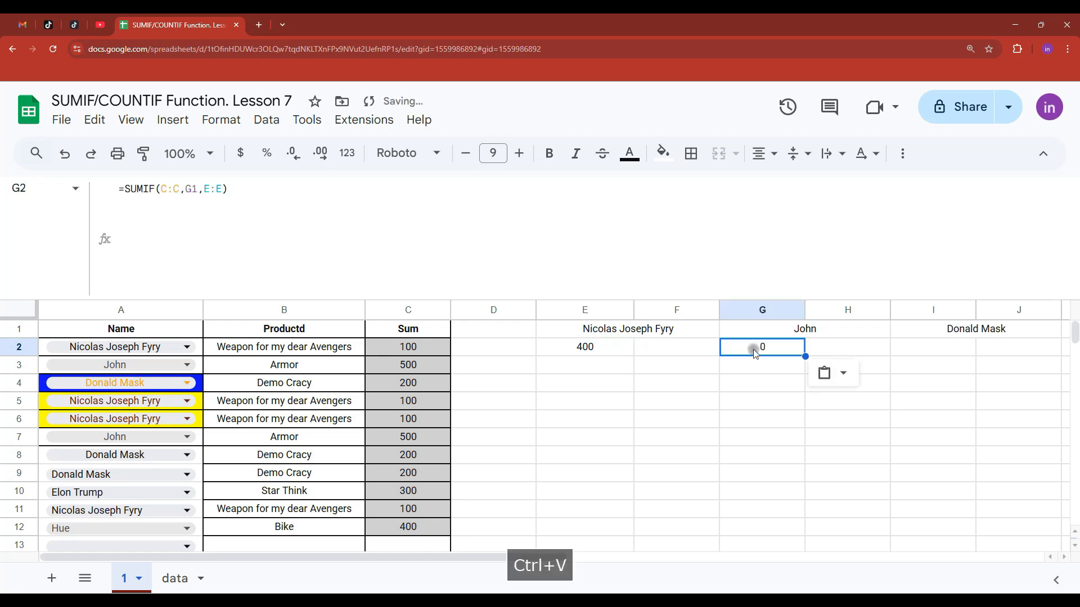
left_click(584, 347)
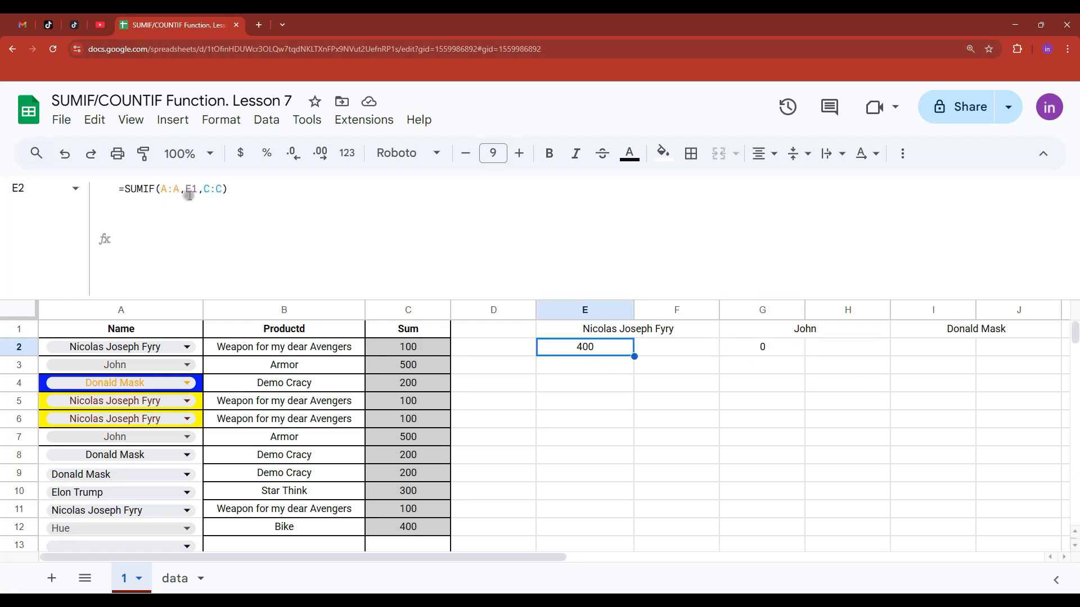
left_click(751, 347)
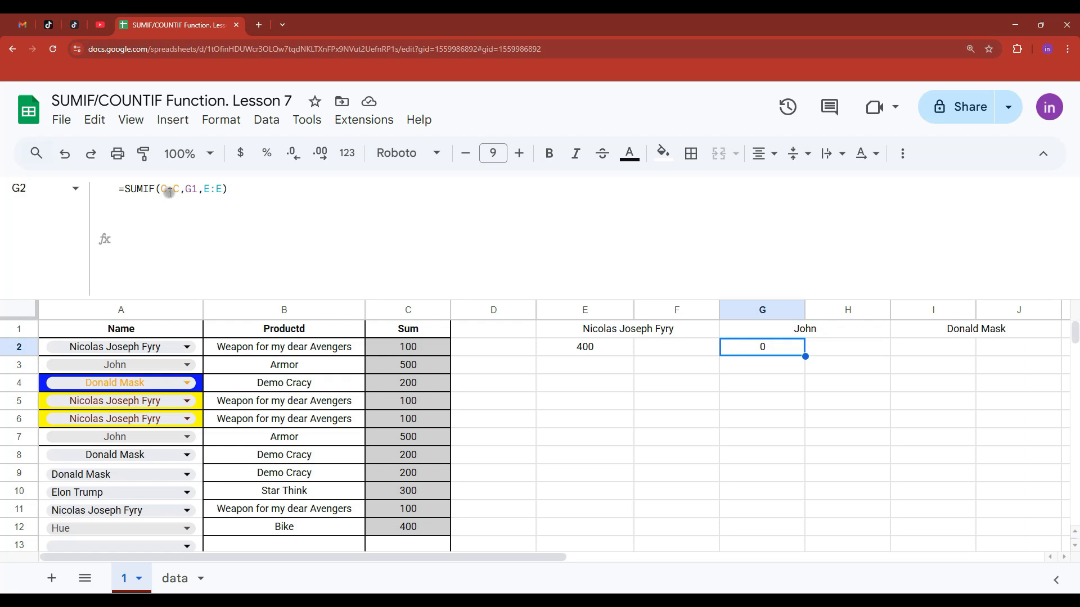
Make the column ranges absolute in the E2 formula so it reads =SUMIF($A:$A,E1,$C:$C).
left_click(589, 352)
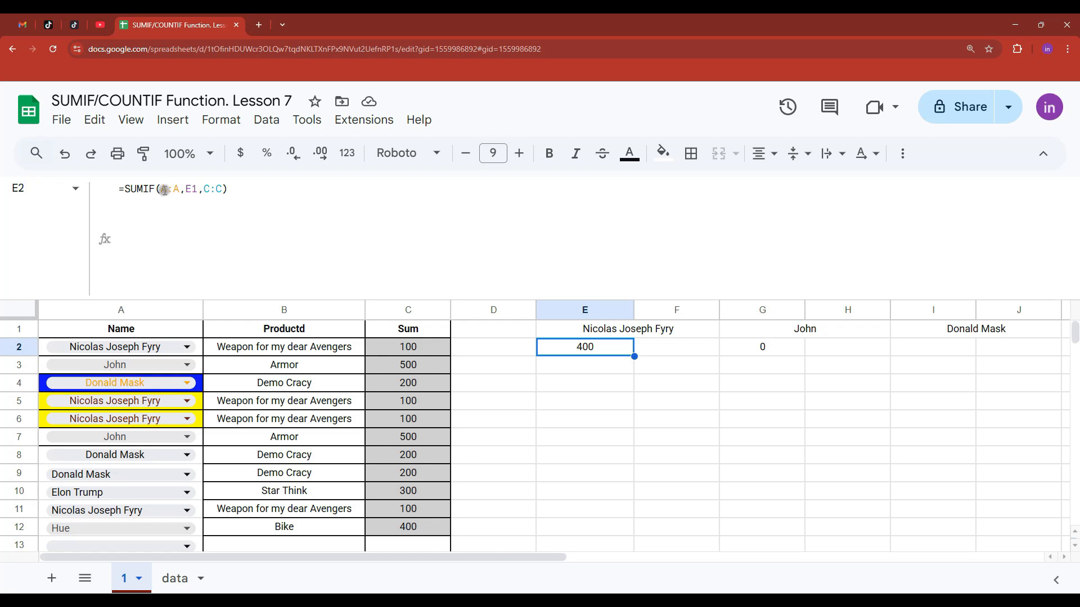
left_click(165, 191)
type("$")
left_click(180, 189)
type("$")
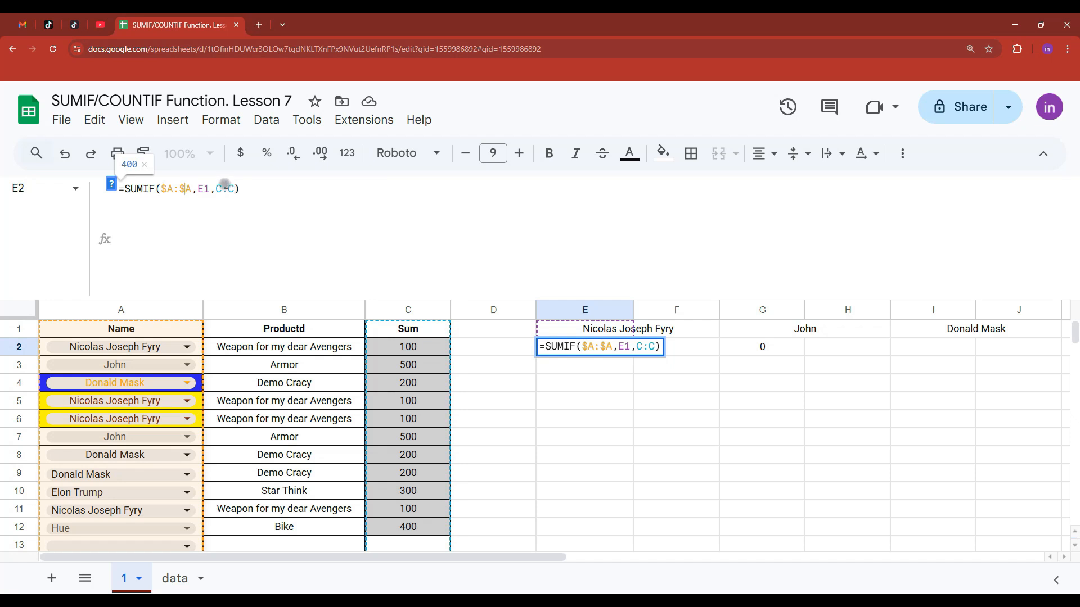
key("F4")
key("Return")
Copy the SUMIF formula from E2 into G2 and I2 to total the amounts under the other two name headings.
left_click(599, 349)
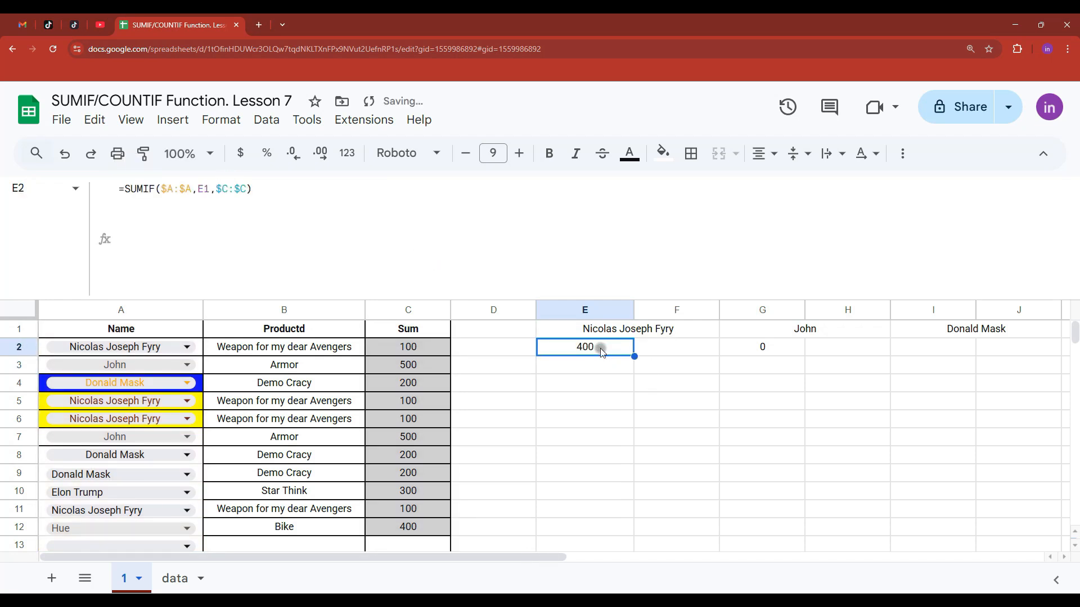
key("ctrl+c")
left_click(754, 352)
key("ctrl+v")
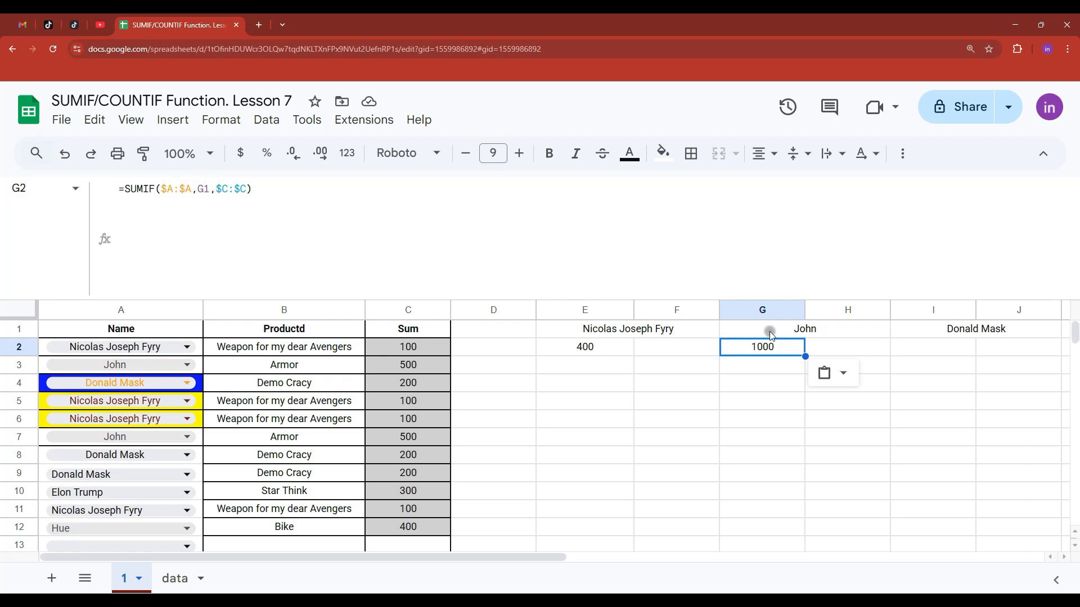
left_click(778, 350)
key("ctrl+c")
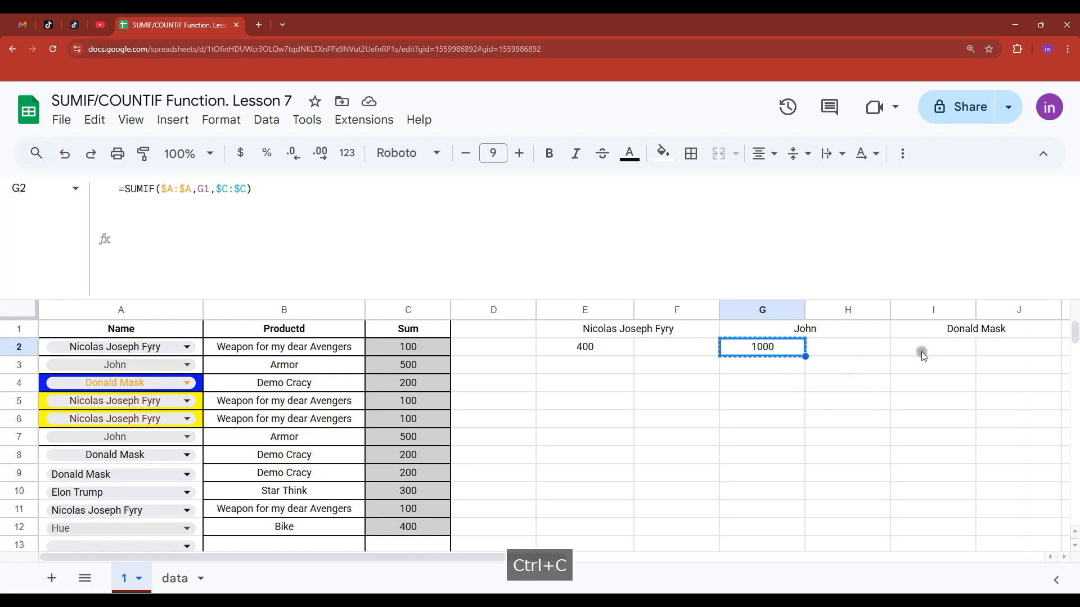
left_click(935, 347)
key("ctrl+v")
left_click(944, 337)
left_click(938, 346)
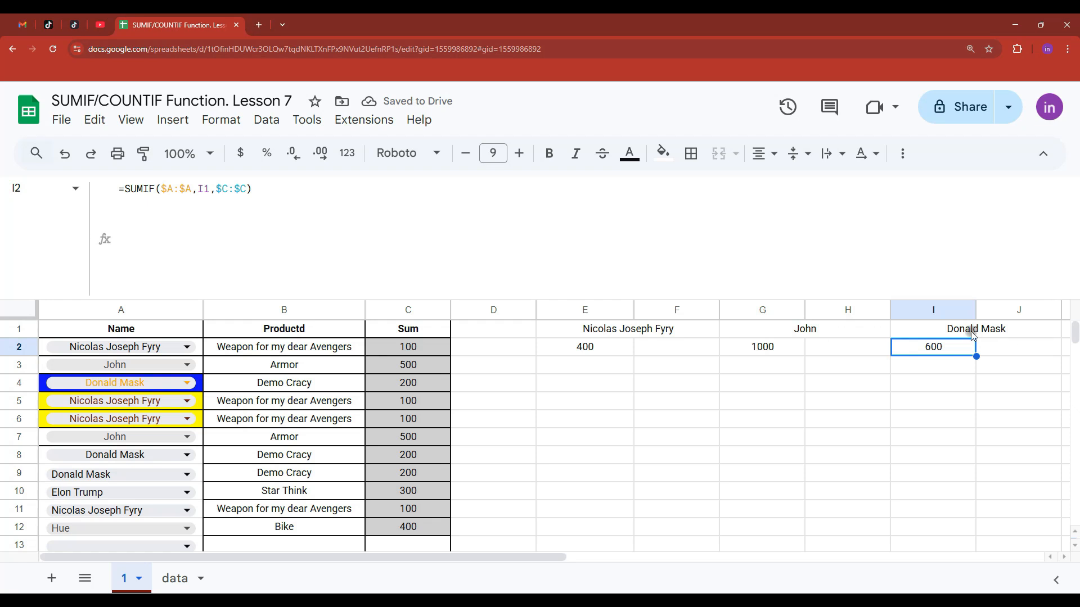
Compare the criterion references in the E2 and G2 SUMIF formulas with their name headings.
left_click(753, 331)
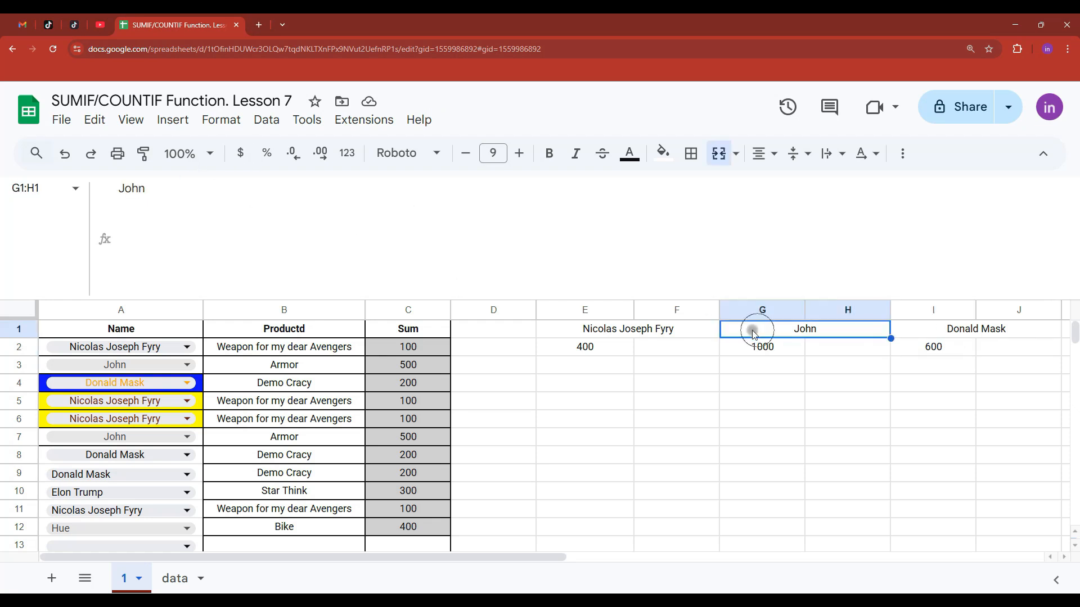
left_click(589, 342)
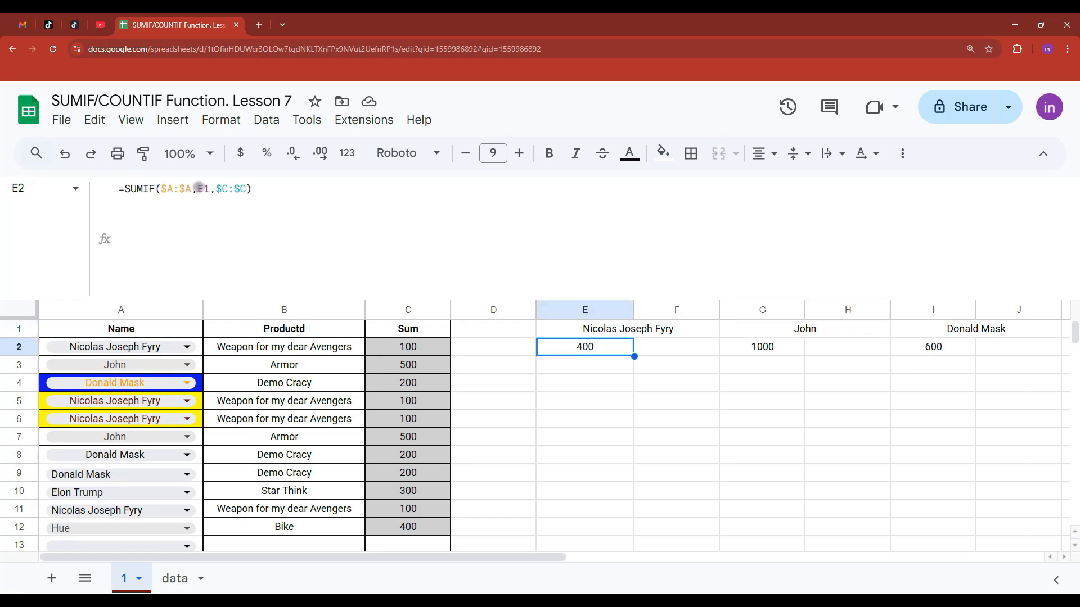
left_click(748, 345)
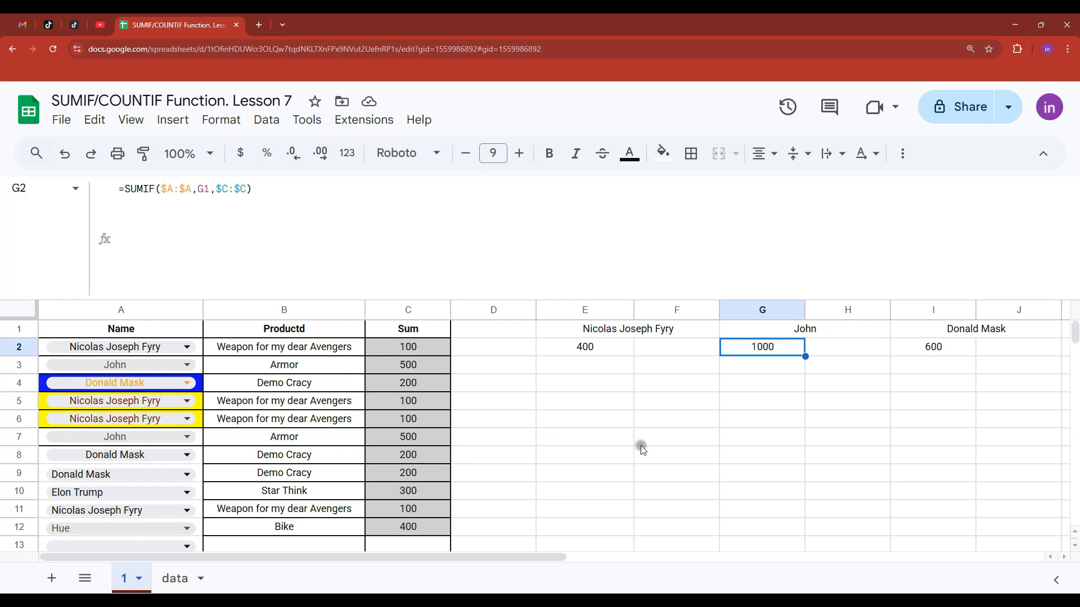
Enter =COUNTIF($A:$A,E1) in F2 to count the occurrences of the name in E1.
left_click(659, 349)
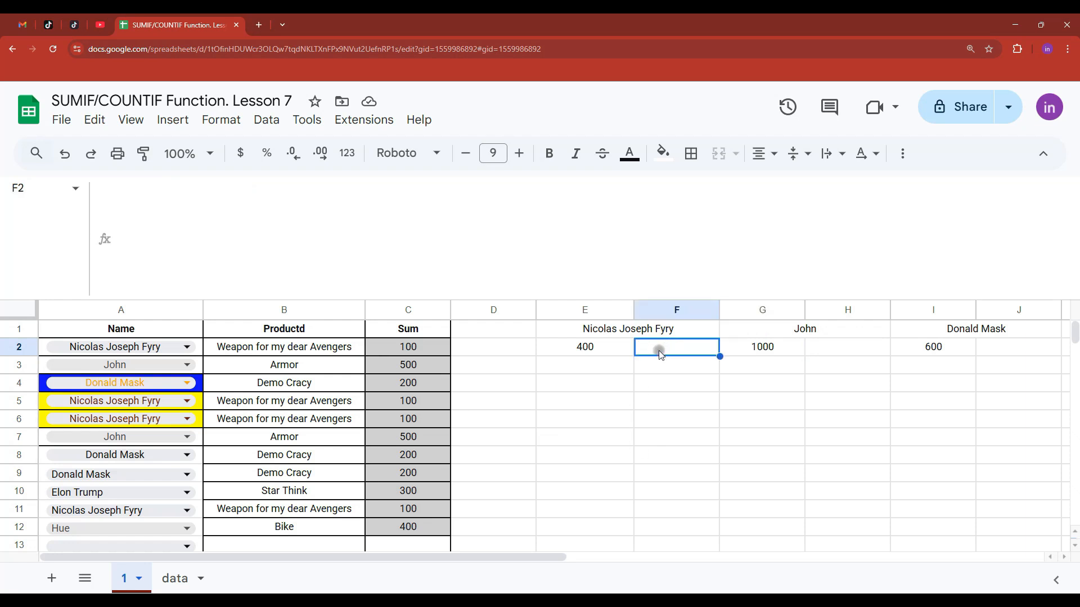
type("=")
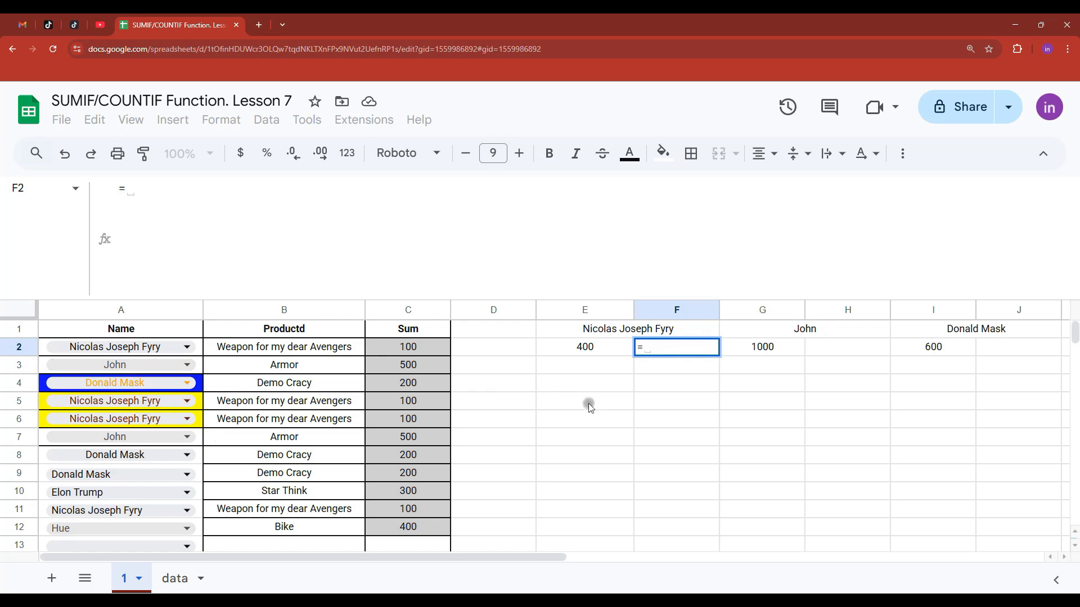
type("COUNTIF(")
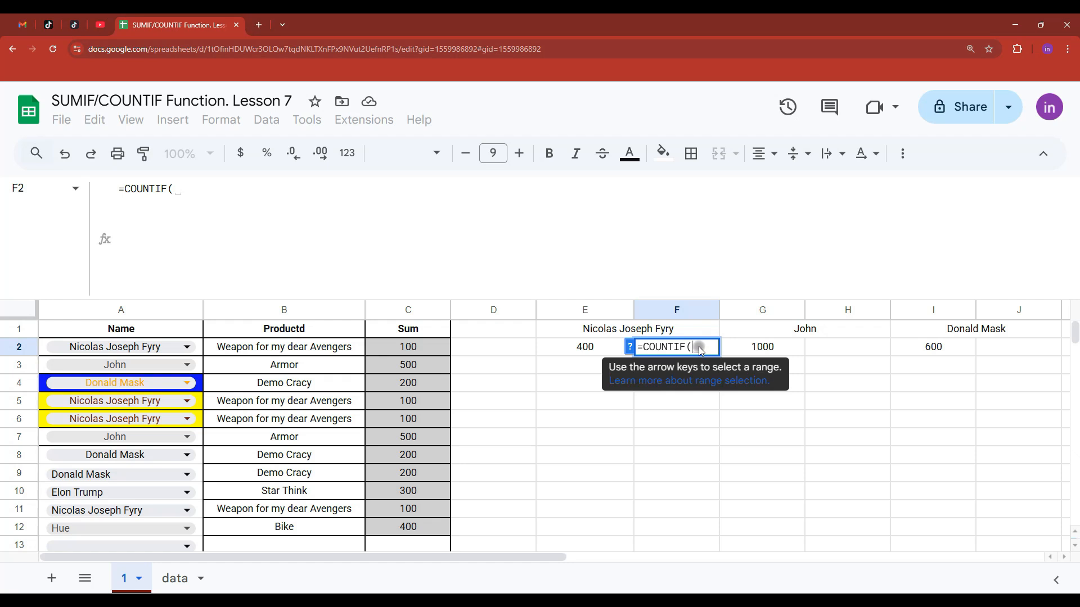
left_click(121, 311)
key("F4")
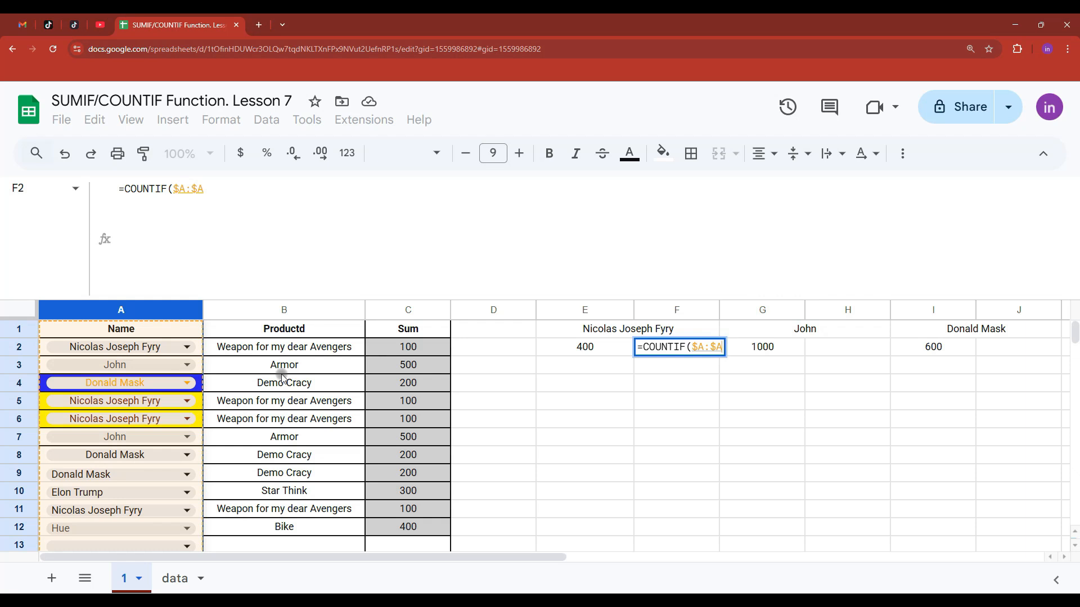
type(",")
left_click(585, 330)
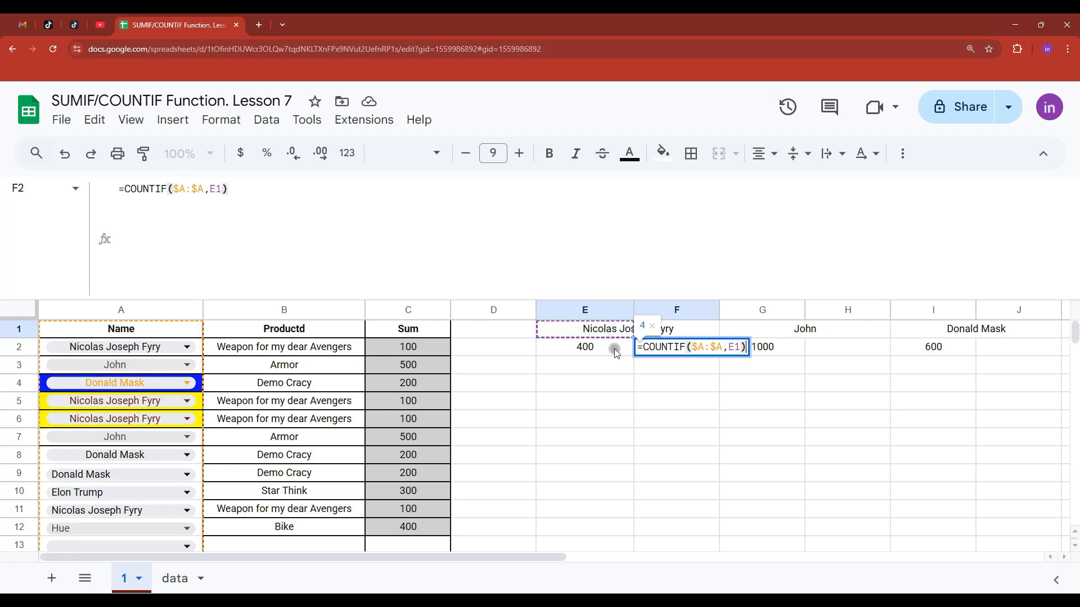
key("Return")
Copy the COUNTIF formula from F2 into H2 and J2 for the other two name headings.
left_click(673, 349)
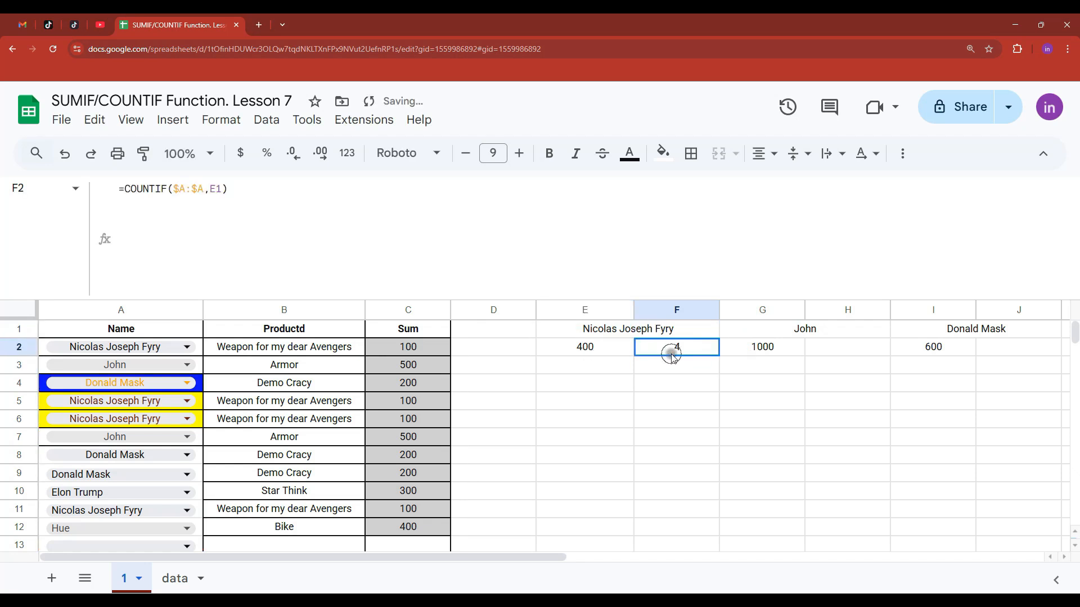
key("ctrl+c")
left_click(856, 347)
key("ctrl+v")
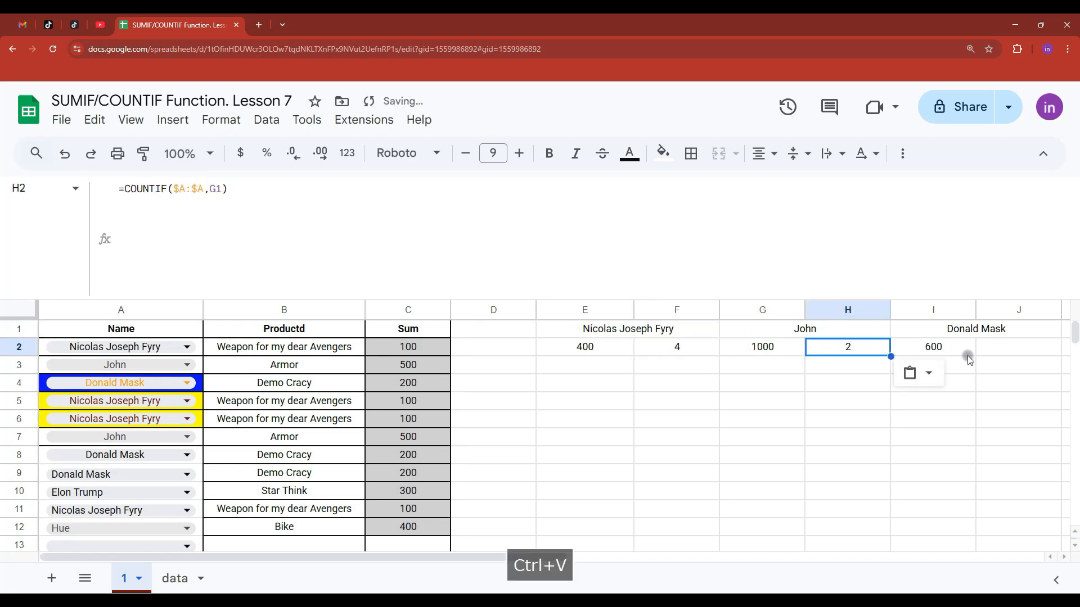
left_click(997, 345)
key("ctrl+v")
Review the E1 name heading together with its sum in E2 and its count in F2.
left_click_drag(994, 310, 612, 337)
left_click(612, 336)
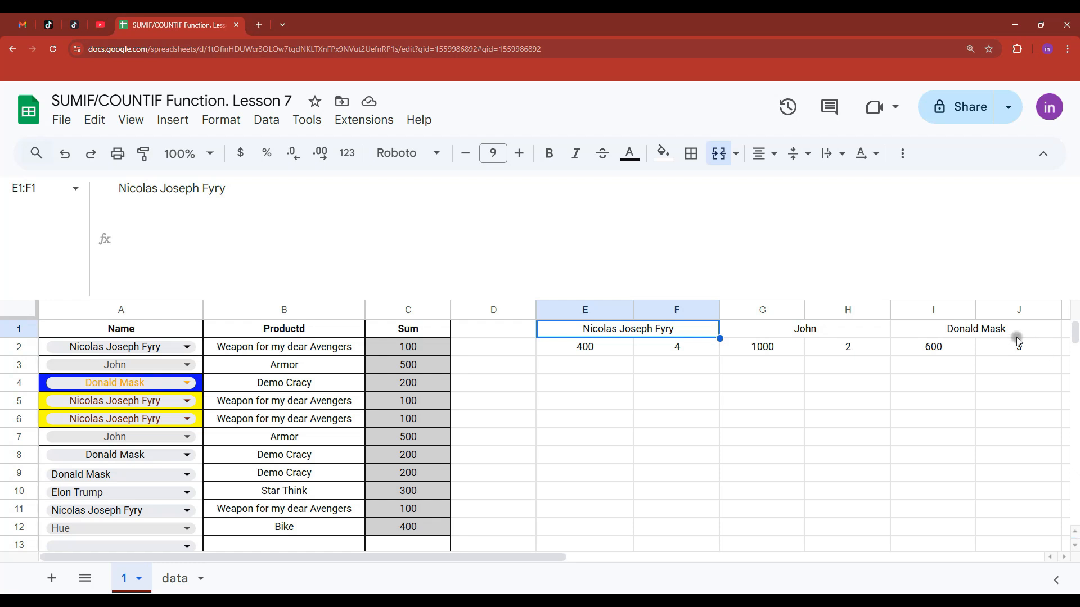
left_click(572, 347)
left_click(694, 349)
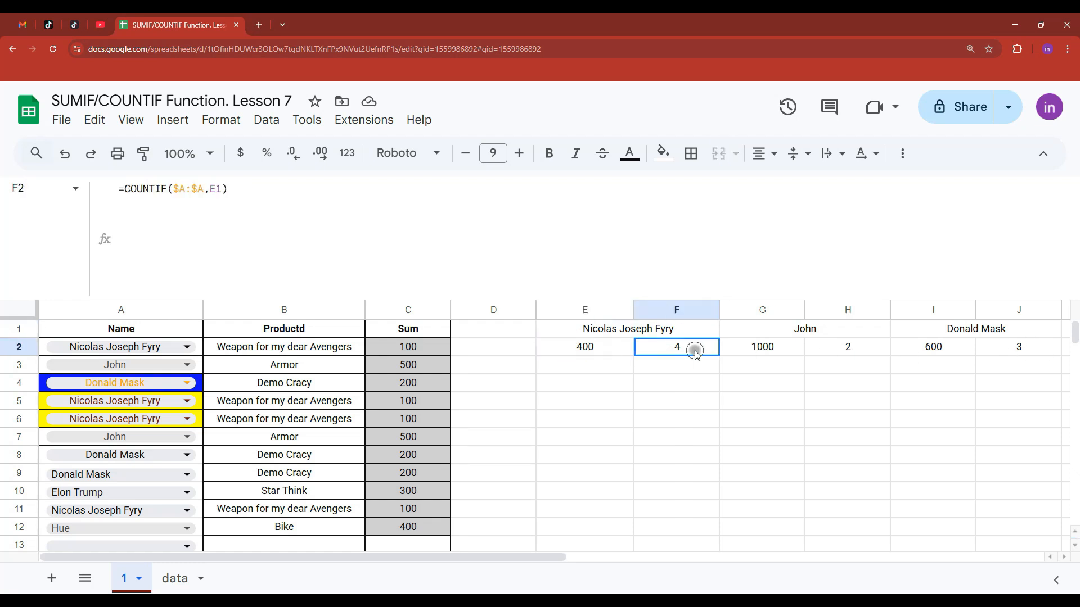
Freeze rows 1 and 2 to keep the headings and totals in view above the empty name rows.
left_click_drag(26, 319, 50, 360)
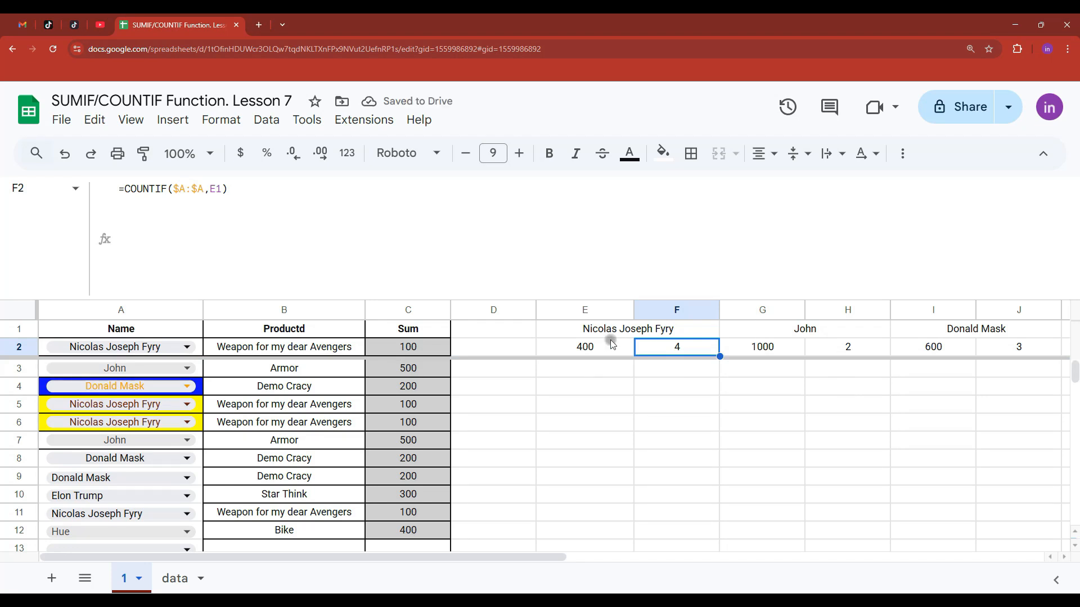
scroll(329, 422, "down", 5)
scroll(231, 464, "up", 2)
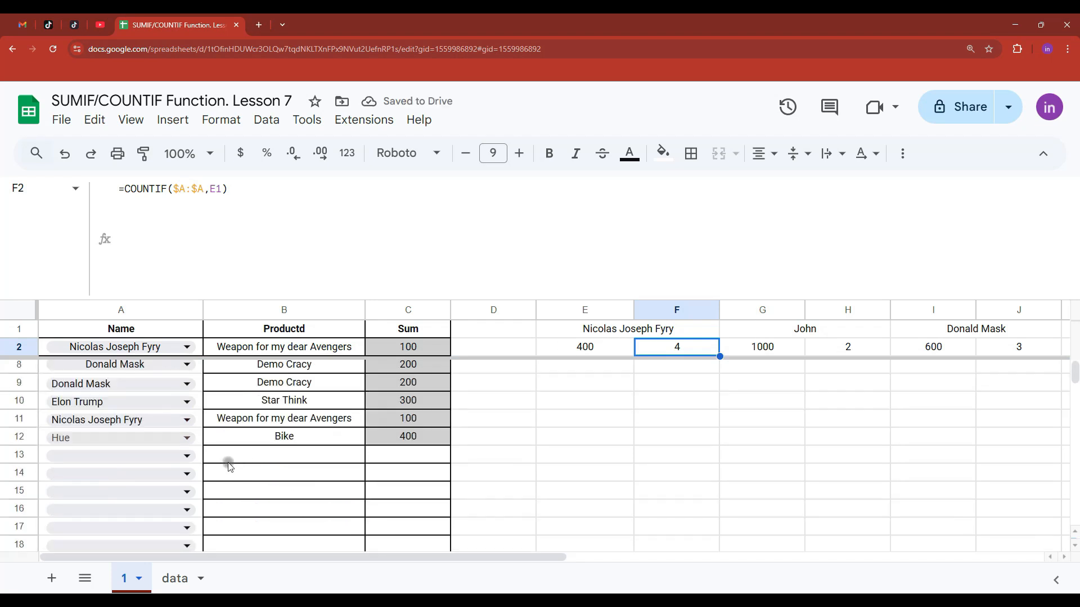
Choose the names from headings E1, I1 and G1 in A13, A14 and A15, and check the formulas in E2 and F2.
left_click(187, 474)
left_click(80, 313)
key("Delete")
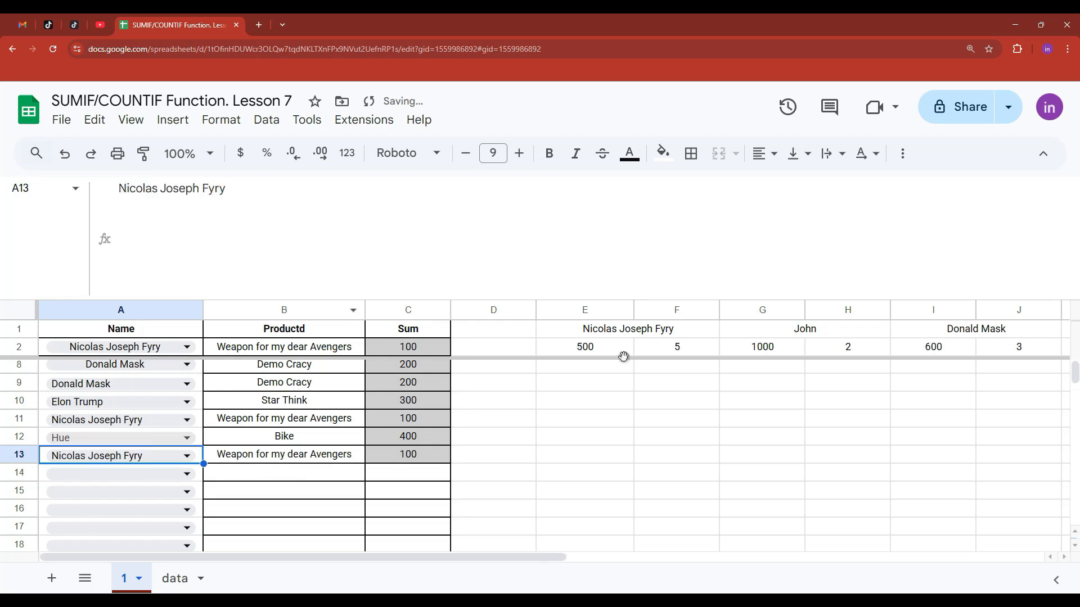
left_click(187, 474)
left_click(80, 285)
left_click(187, 492)
left_click(62, 225)
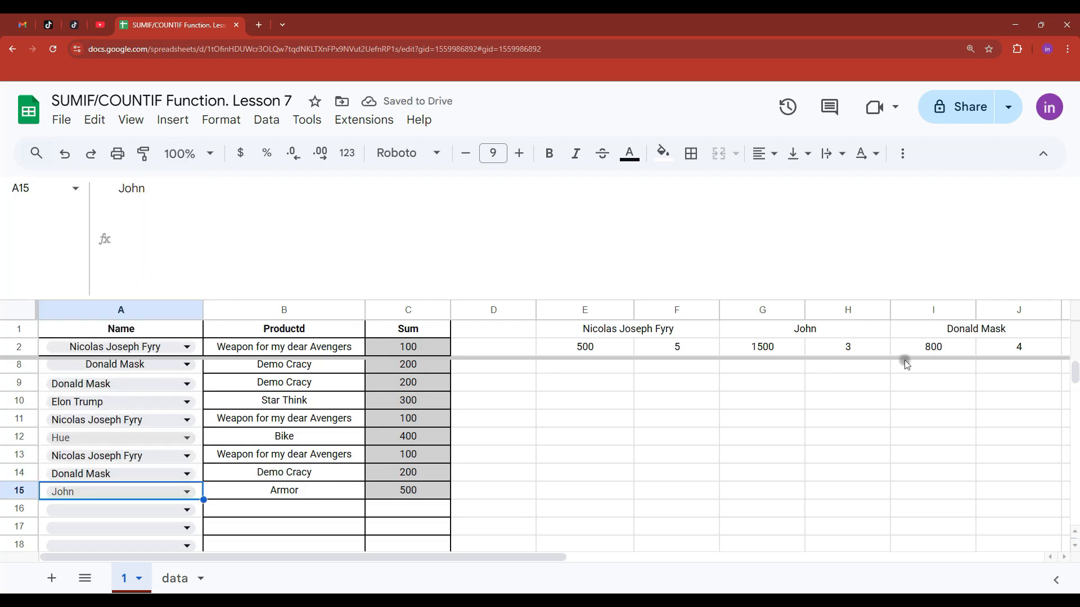
left_click(620, 353)
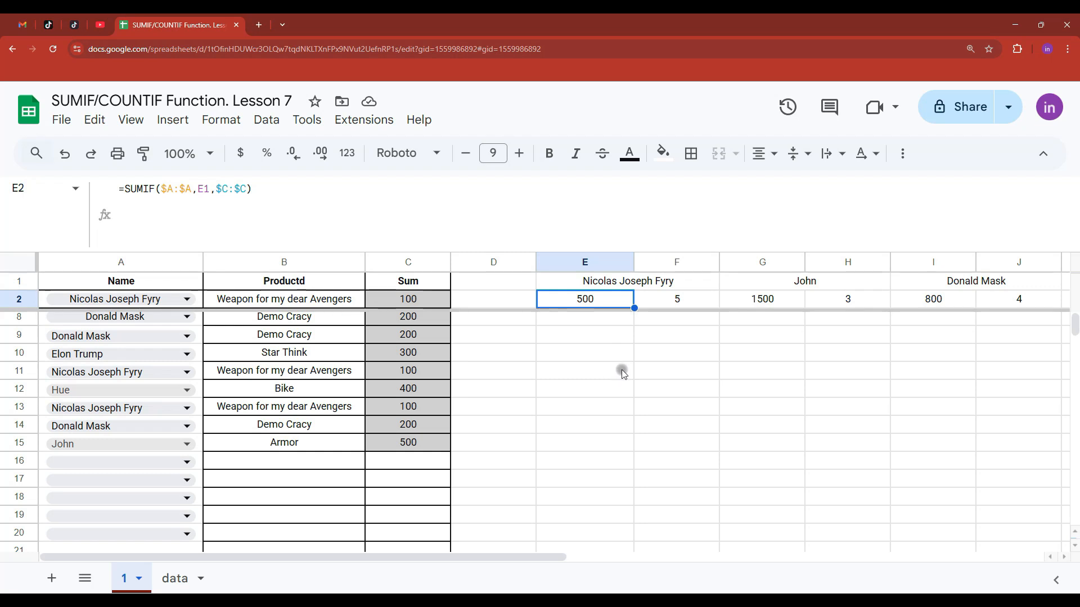
left_click(686, 302)
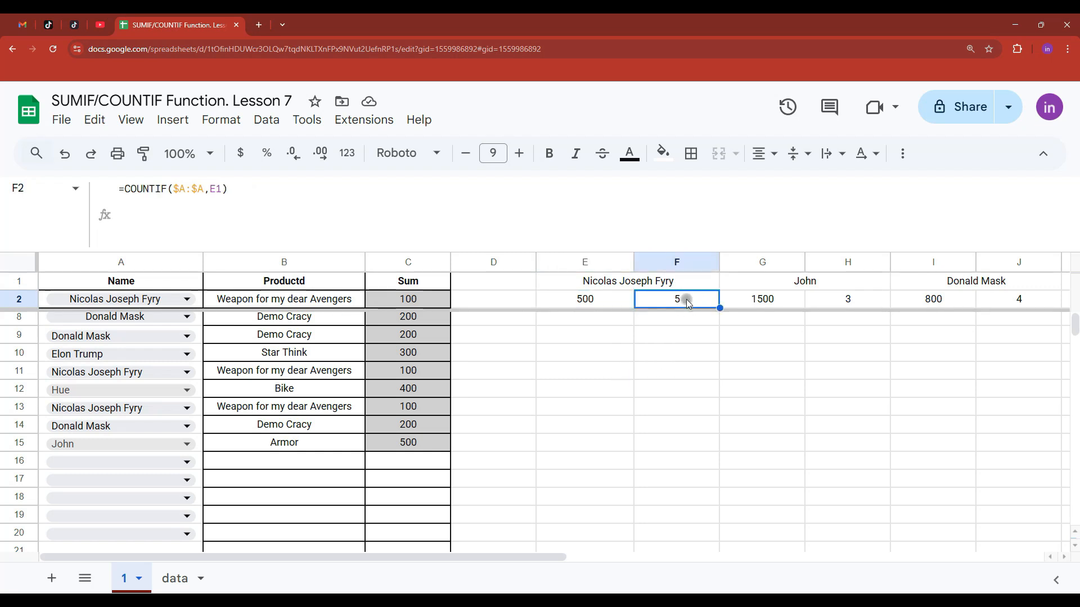